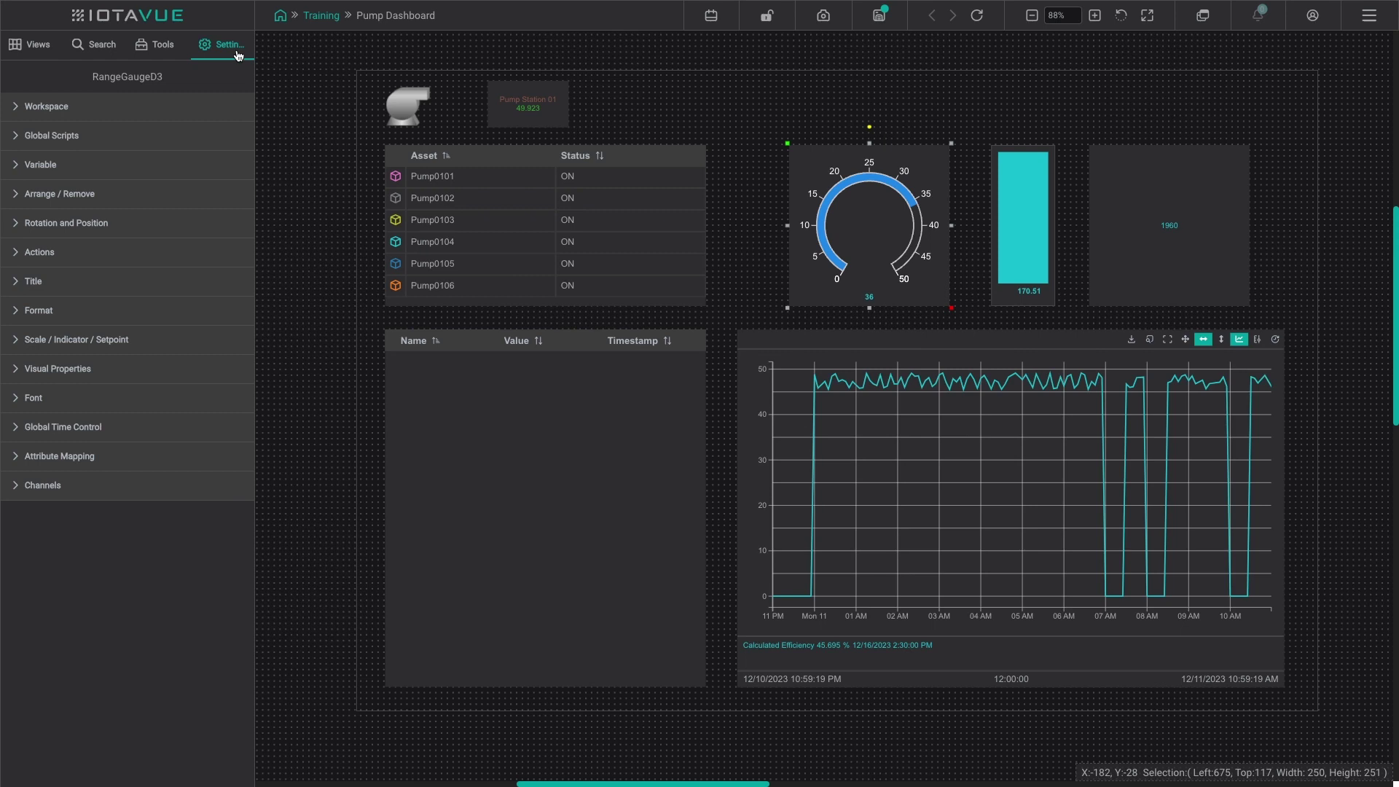
# Show the range gauge's title and set its text to Horsepower
pyautogui.click(27, 257)
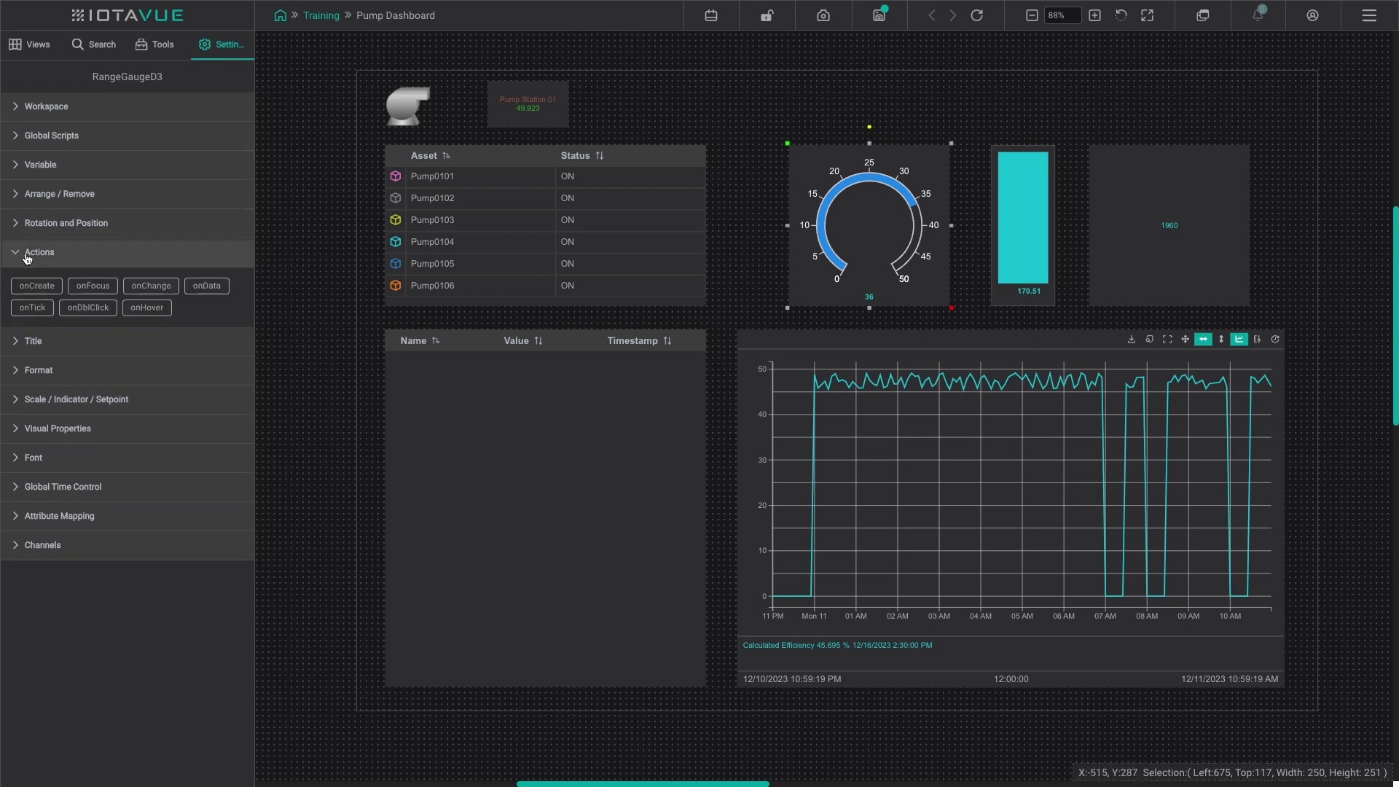
pyautogui.click(27, 255)
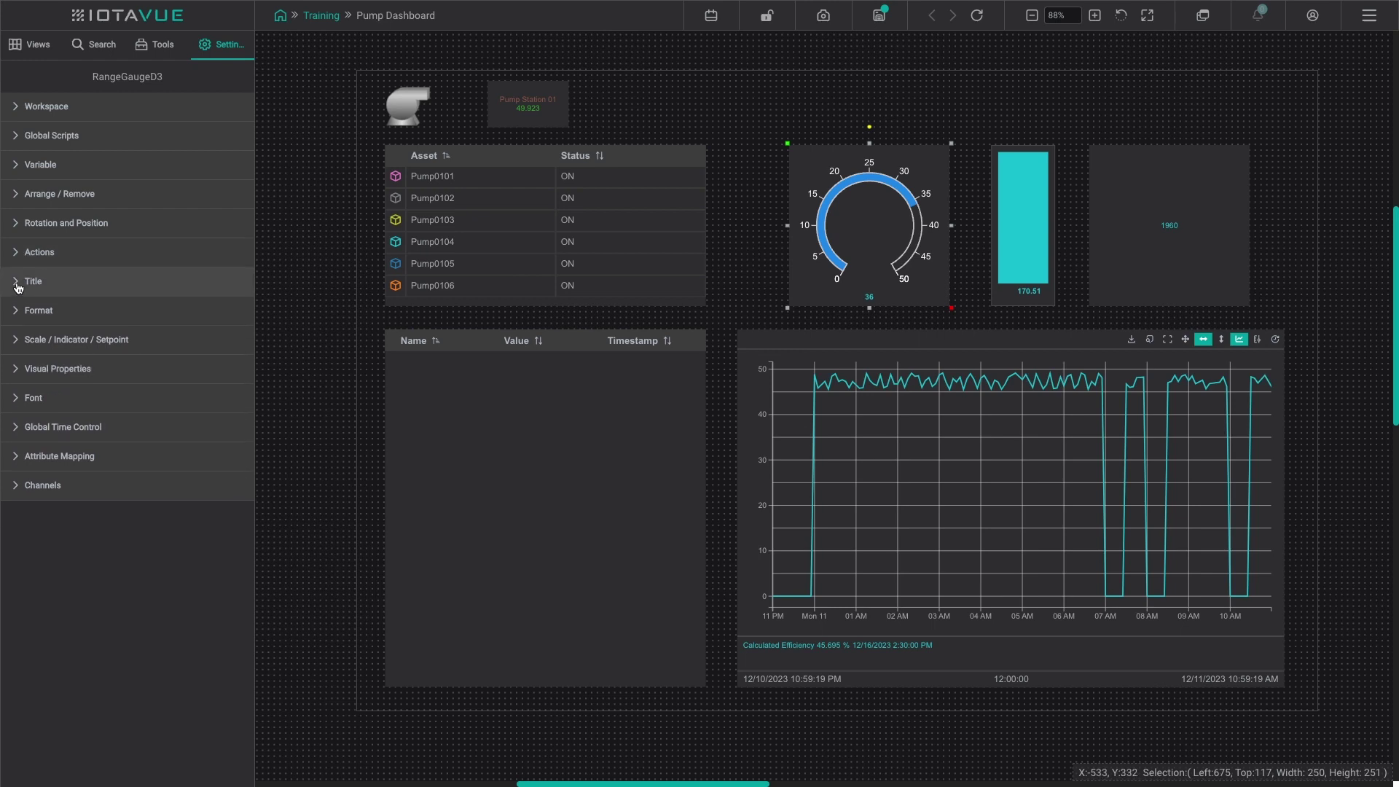
pyautogui.click(18, 284)
pyautogui.click(18, 318)
pyautogui.click(46, 363)
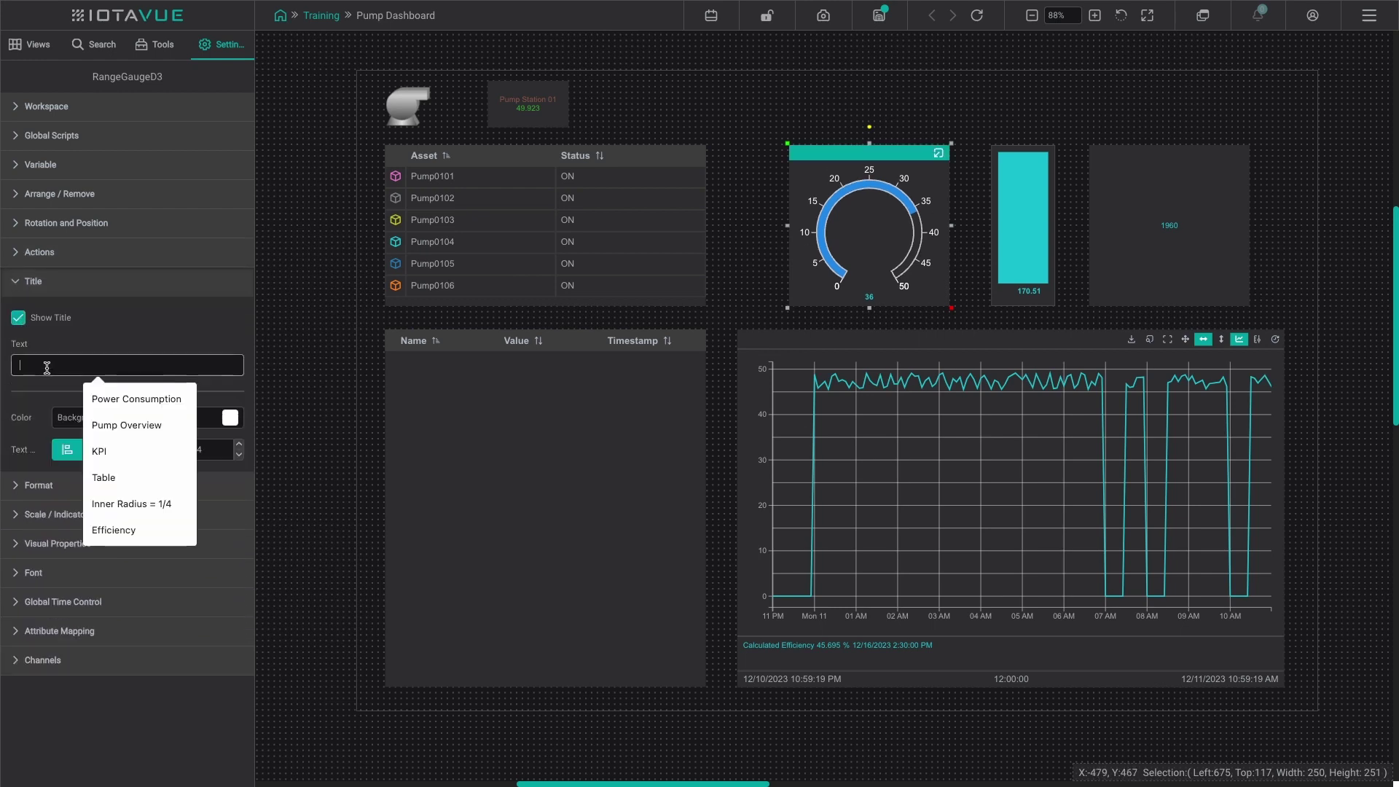
pyautogui.write('Horsepower')
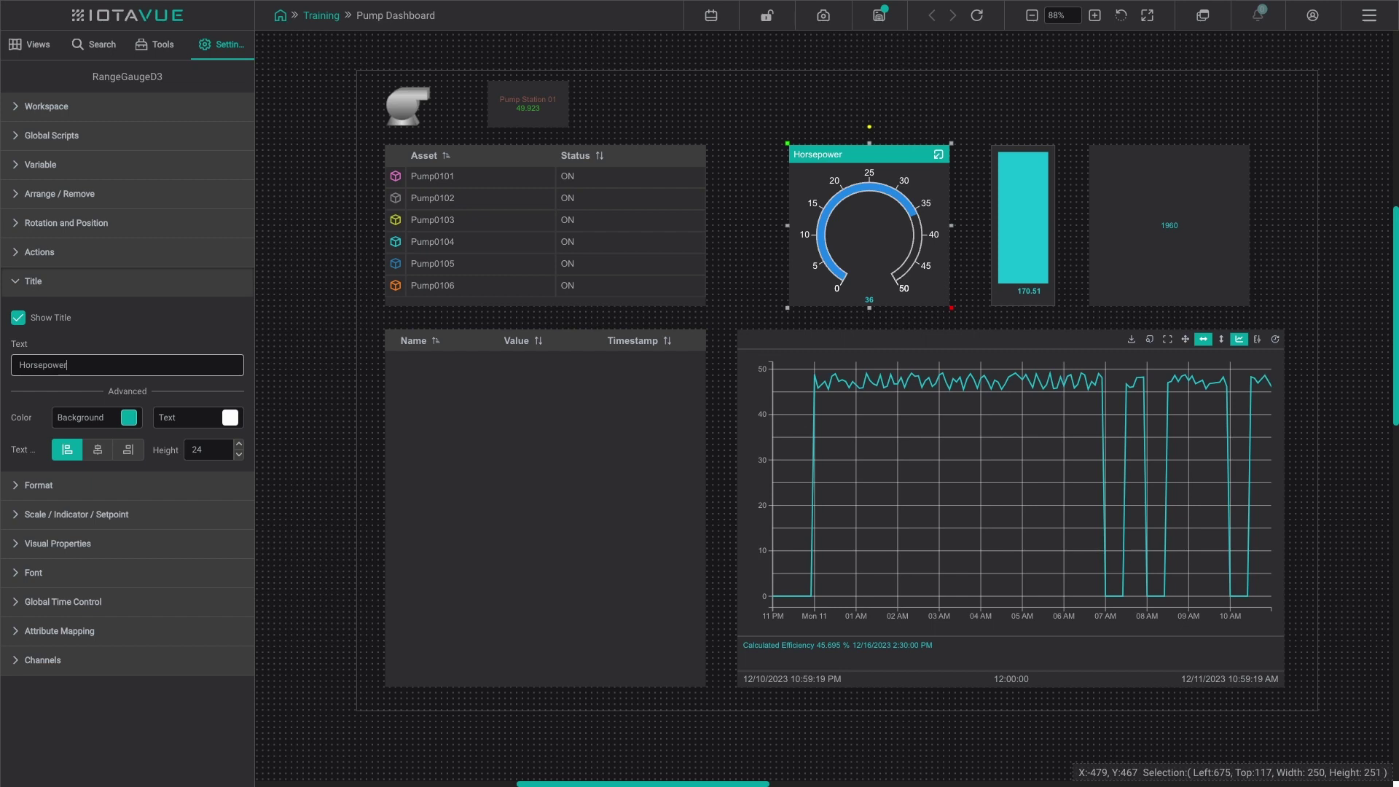
pyautogui.click(22, 285)
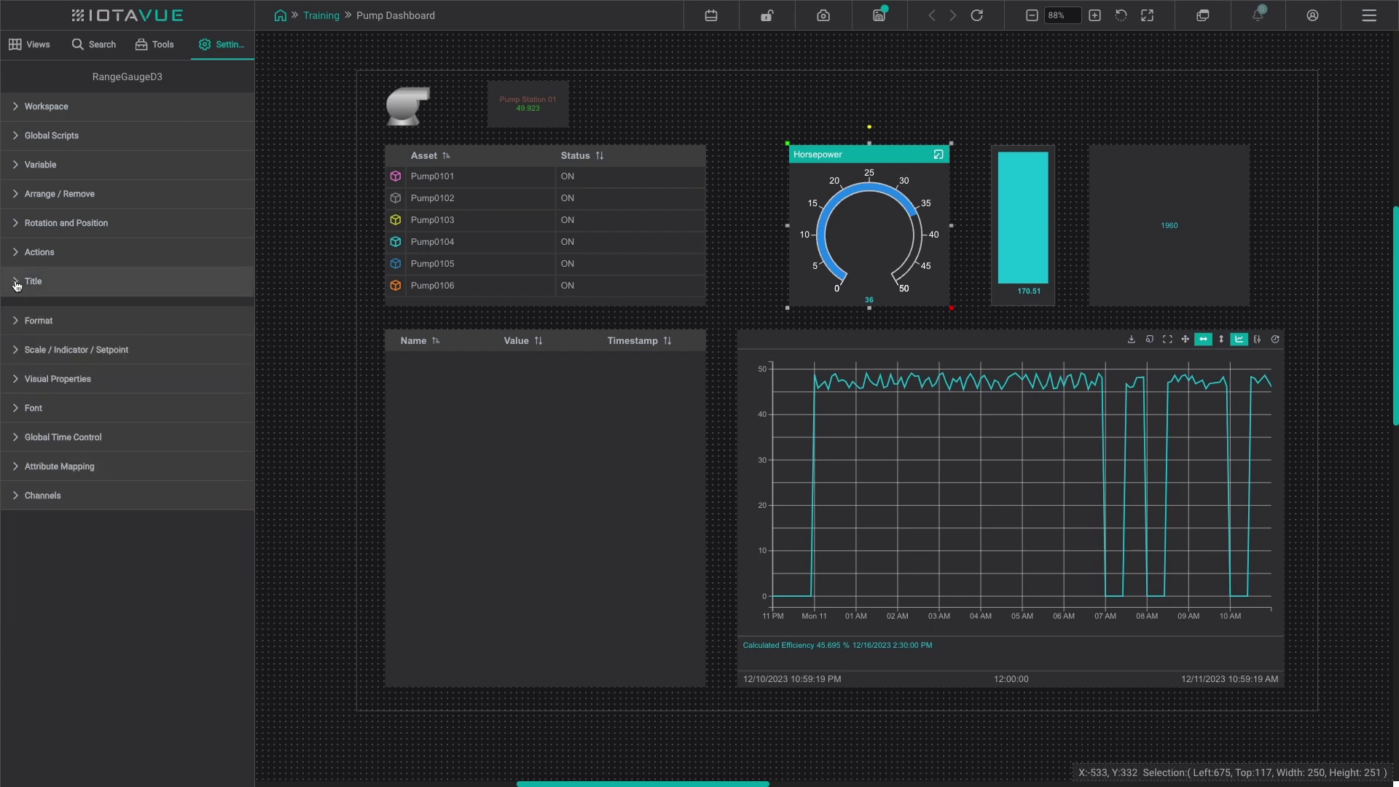
# Remove the Value entry from the range gauge's legend layout
pyautogui.click(22, 321)
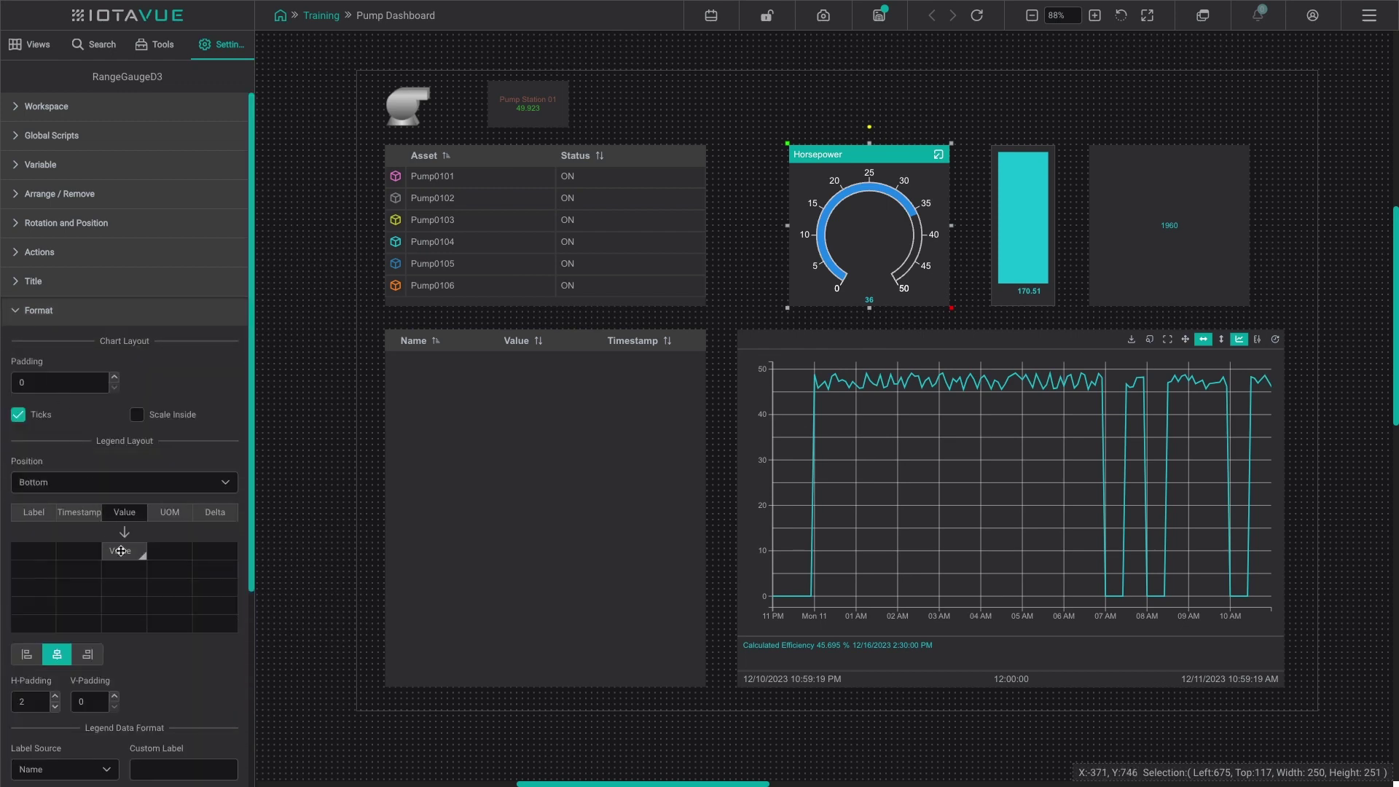
pyautogui.moveTo(121, 551)
pyautogui.mouseDown()
pyautogui.moveTo(127, 518)
pyautogui.moveTo(124, 548)
pyautogui.moveTo(125, 534)
pyautogui.mouseUp()
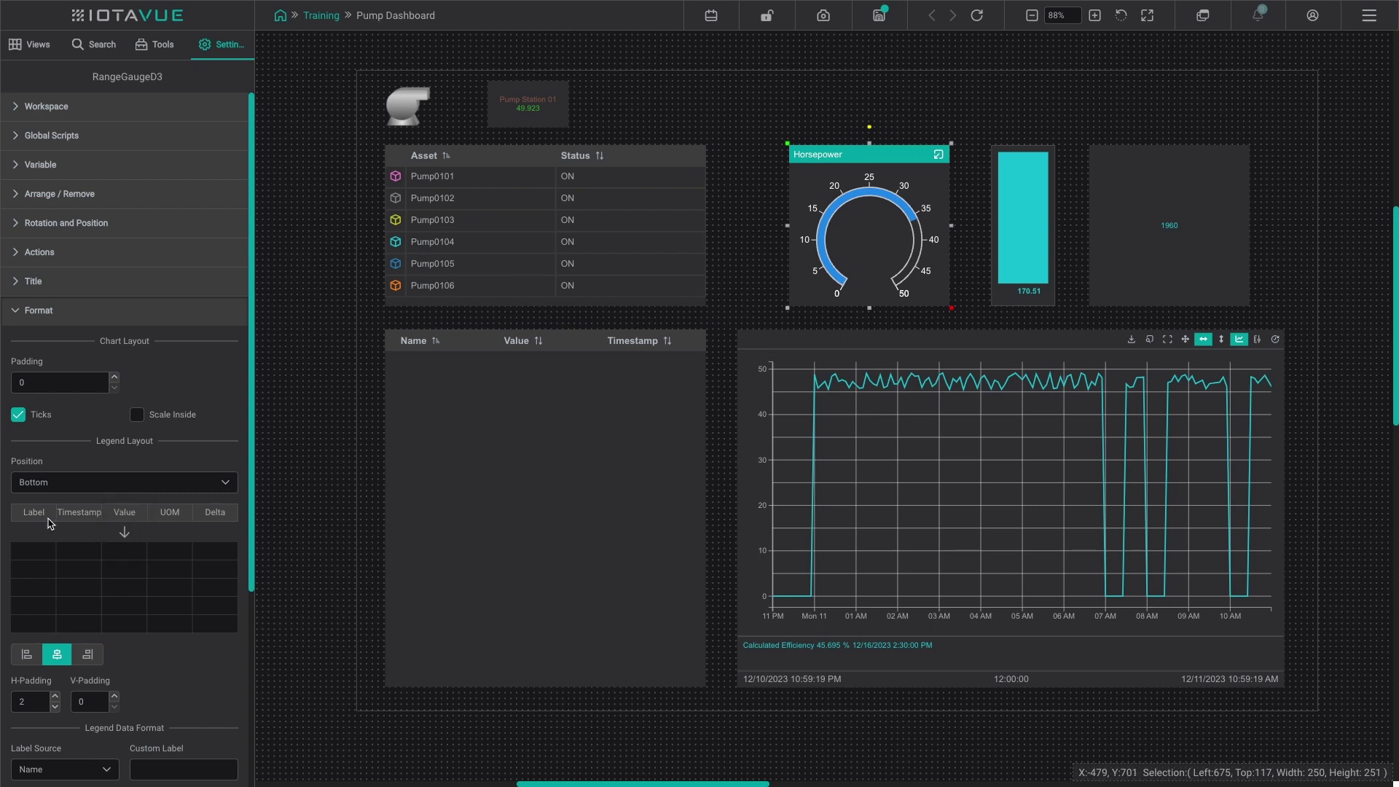
# Try the Label and UOM entries in the gauge's legend layout and take them out again
pyautogui.moveTo(40, 519); pyautogui.dragTo(33, 548)
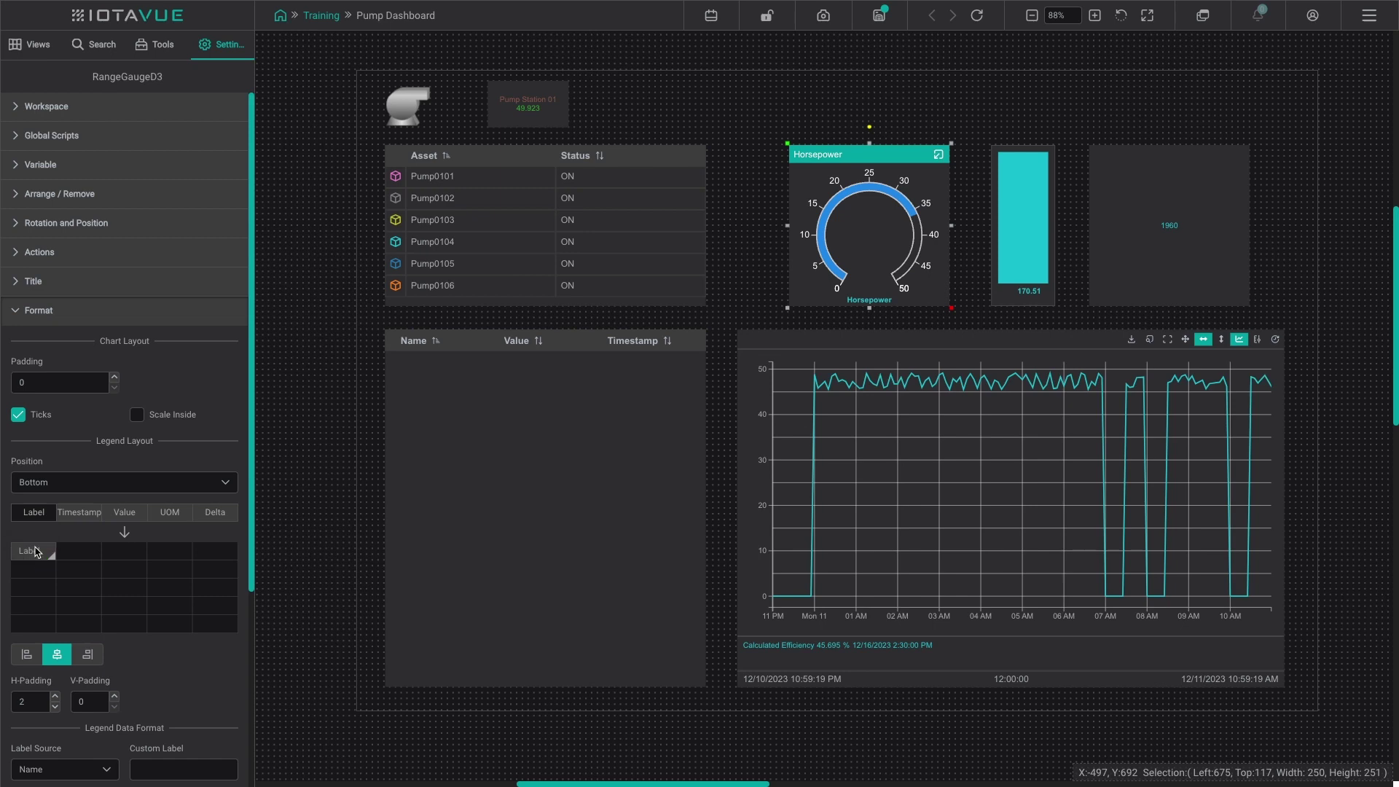
pyautogui.moveTo(175, 514); pyautogui.dragTo(176, 550)
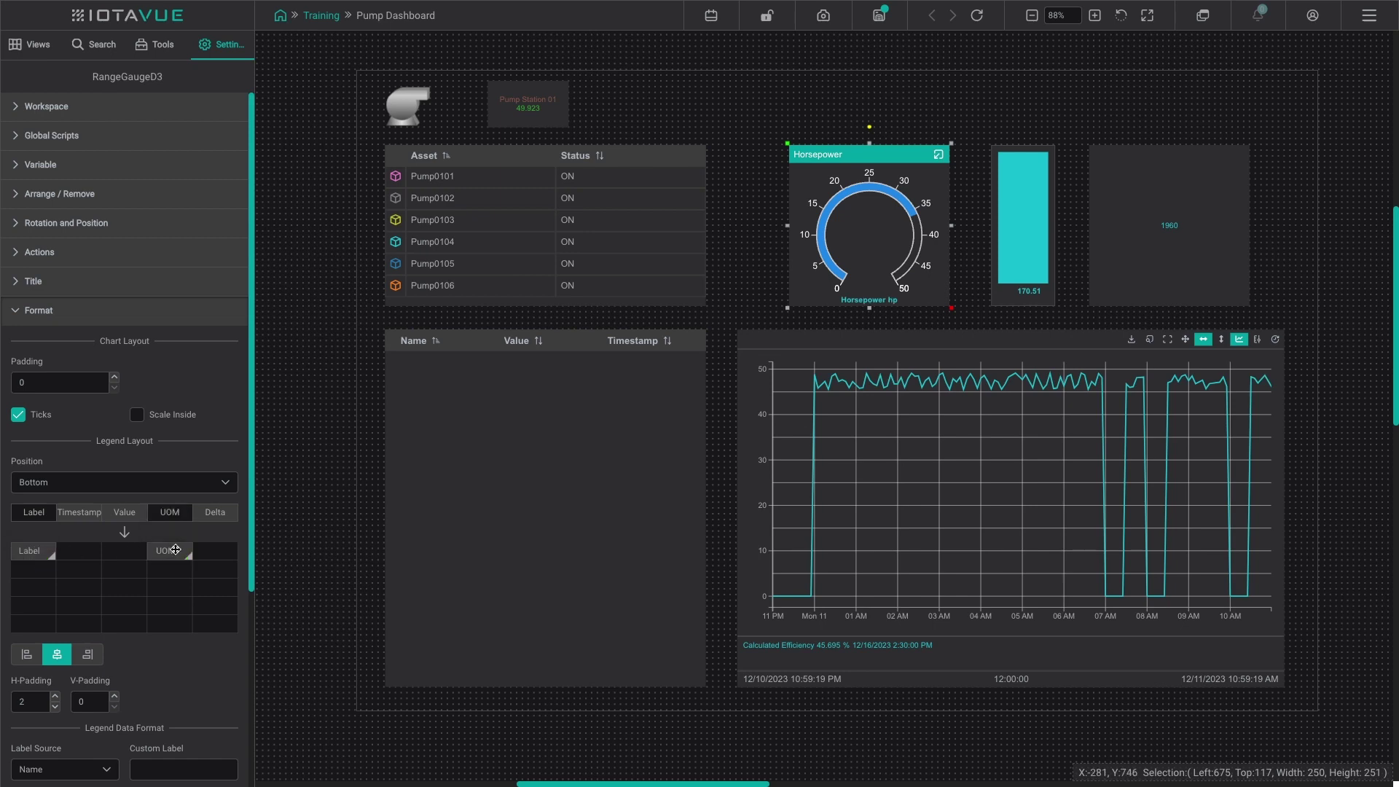
pyautogui.moveTo(22, 559); pyautogui.dragTo(30, 524)
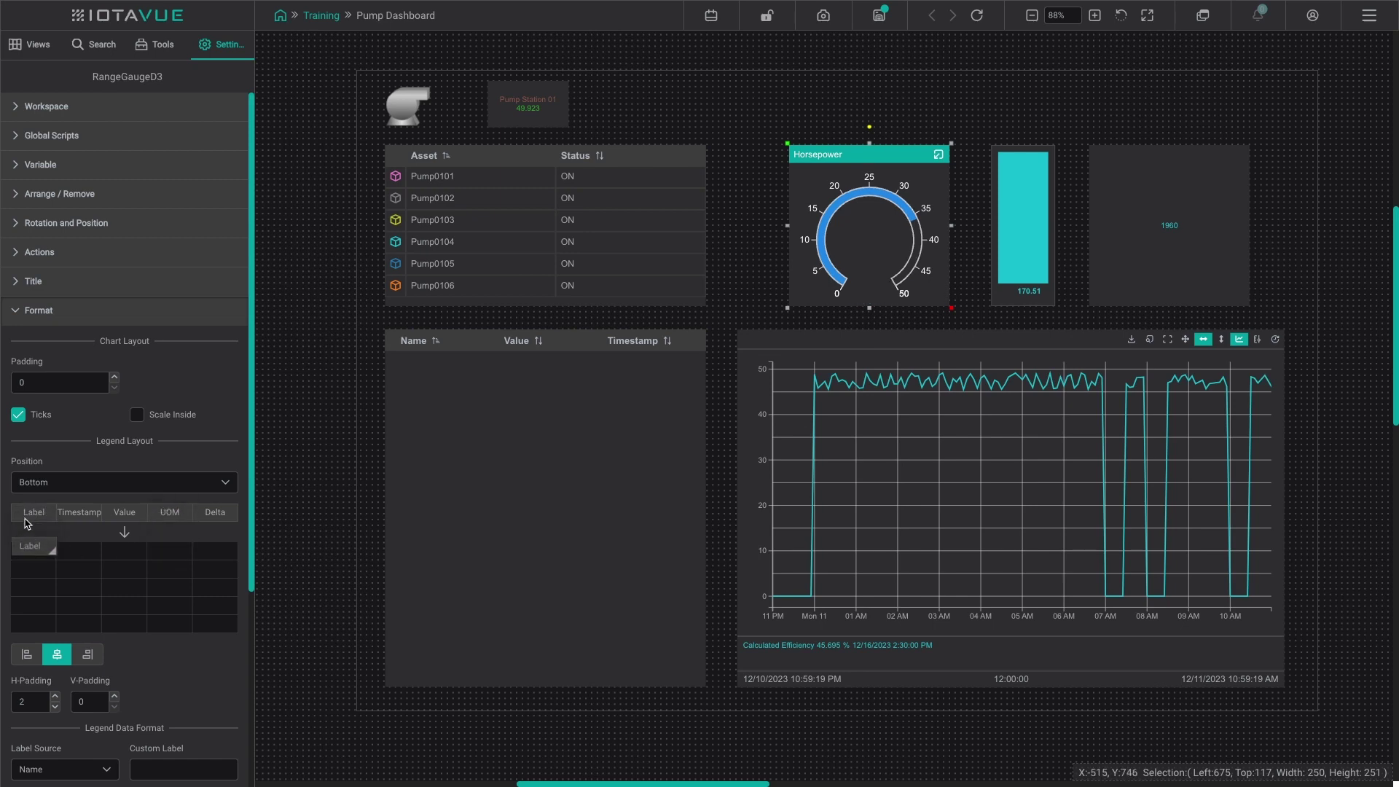
pyautogui.click(15, 313)
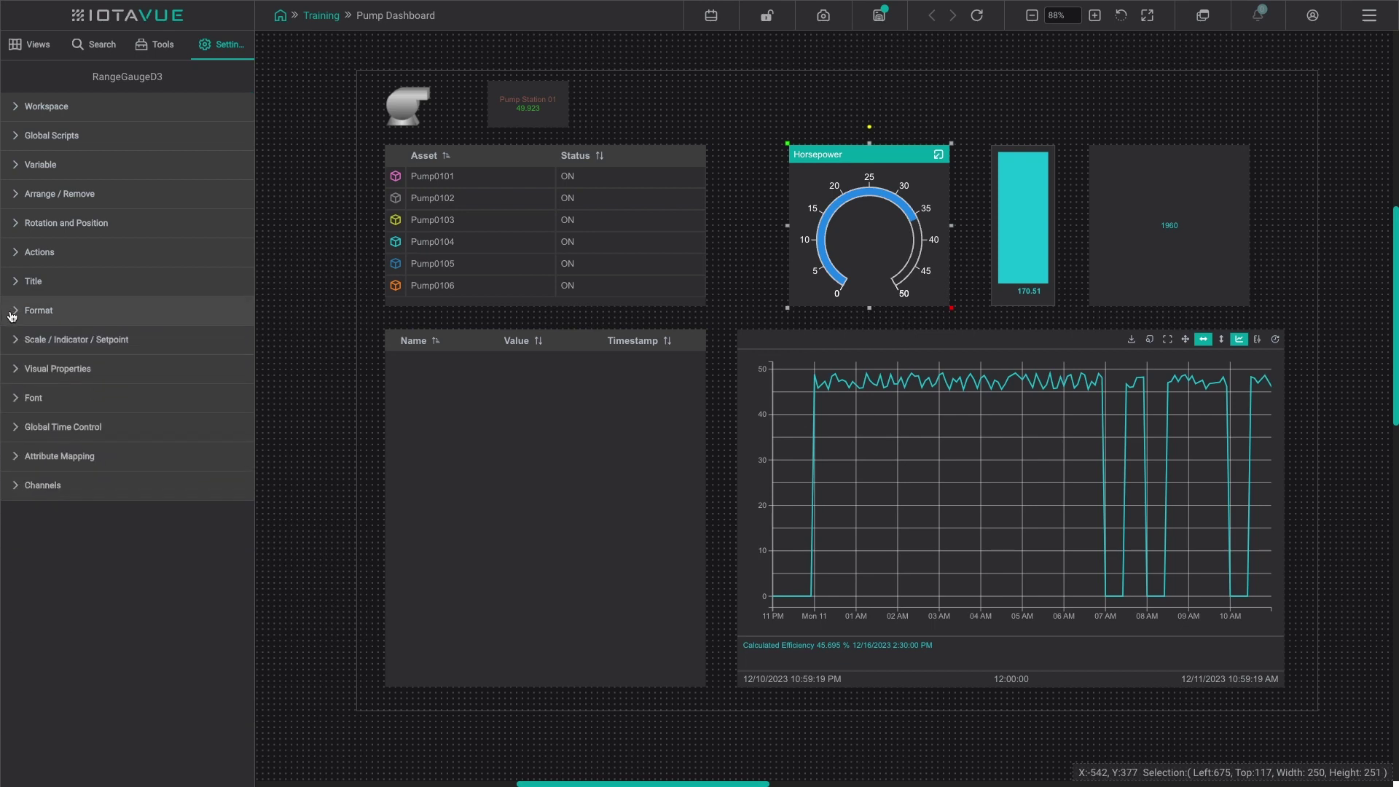
# Review the gauge's scale, indicator and setpoint settings and its visual properties
pyautogui.click(16, 341)
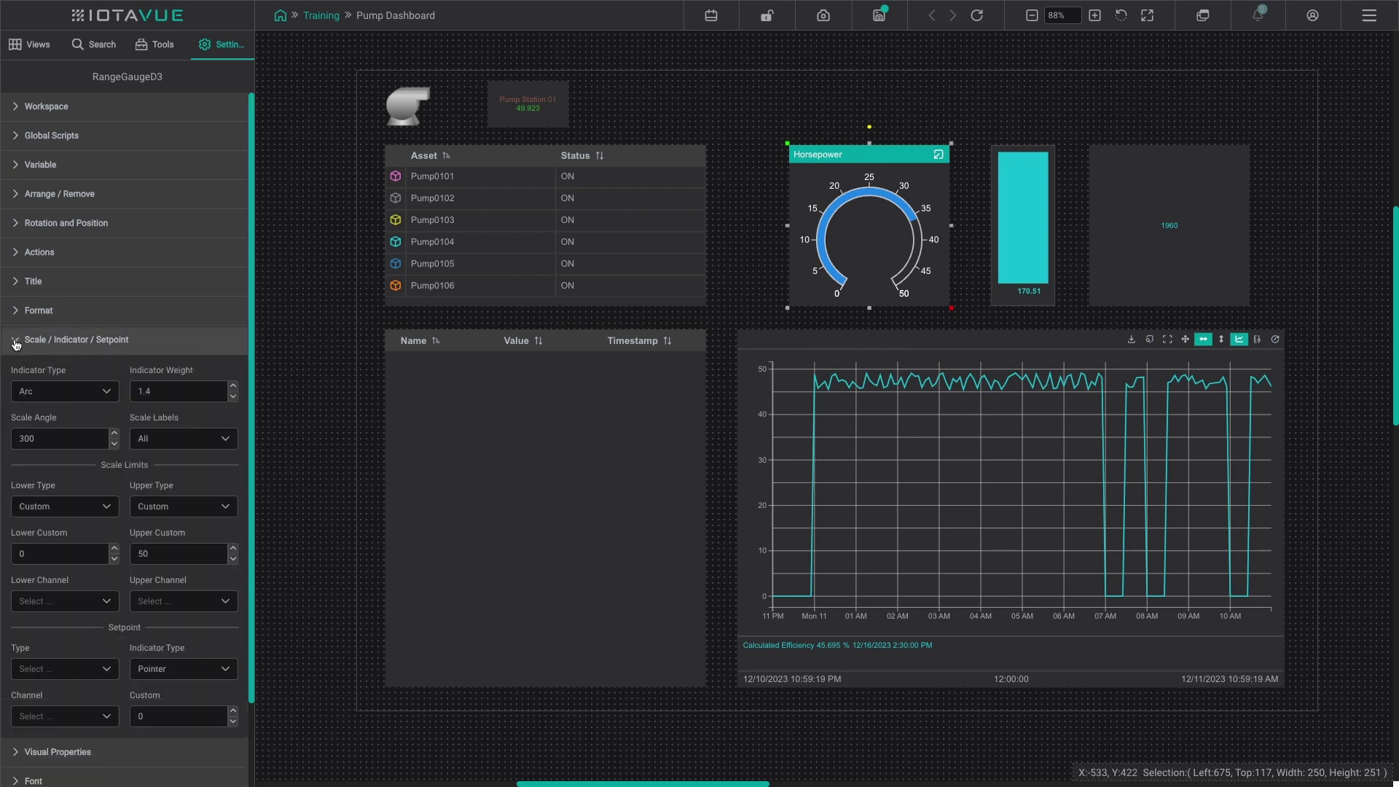
pyautogui.click(16, 342)
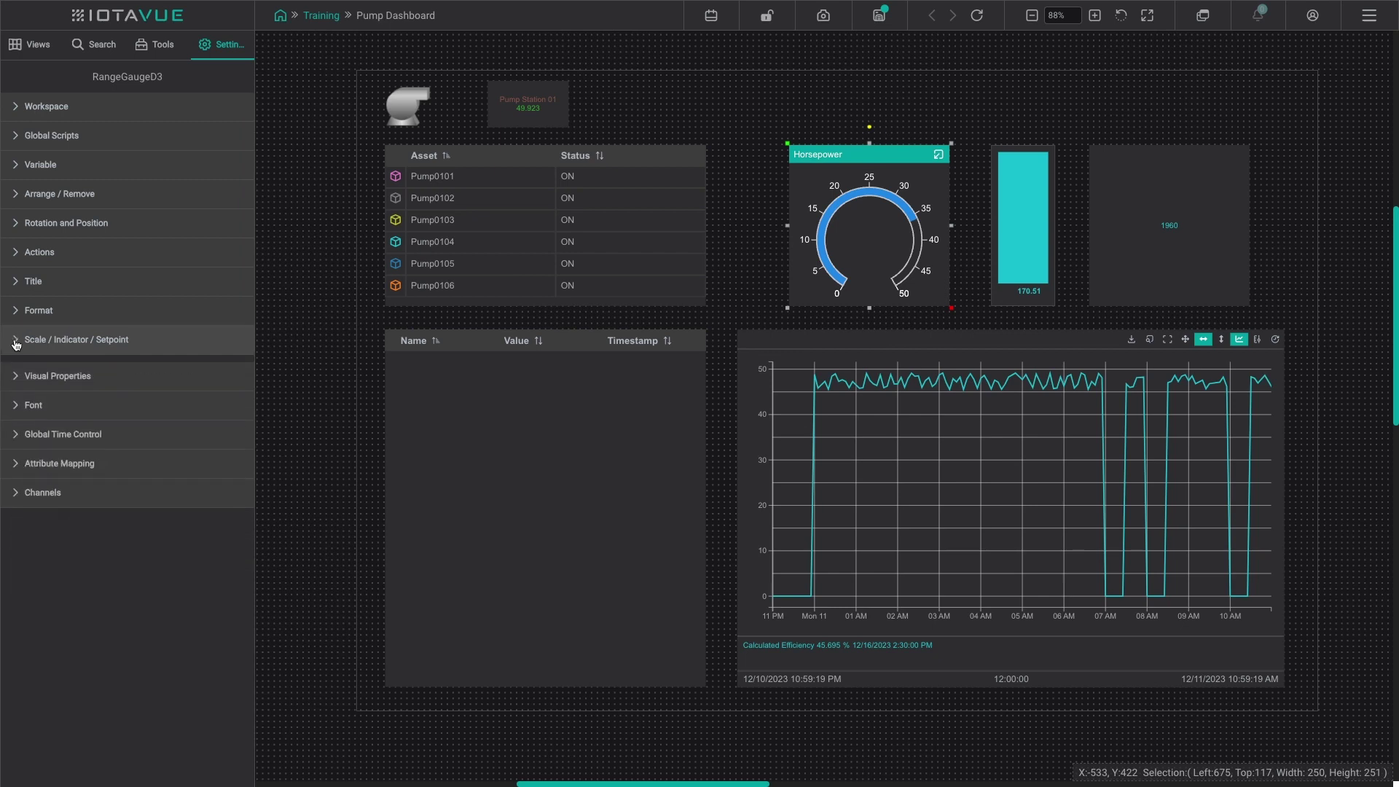
pyautogui.click(19, 370)
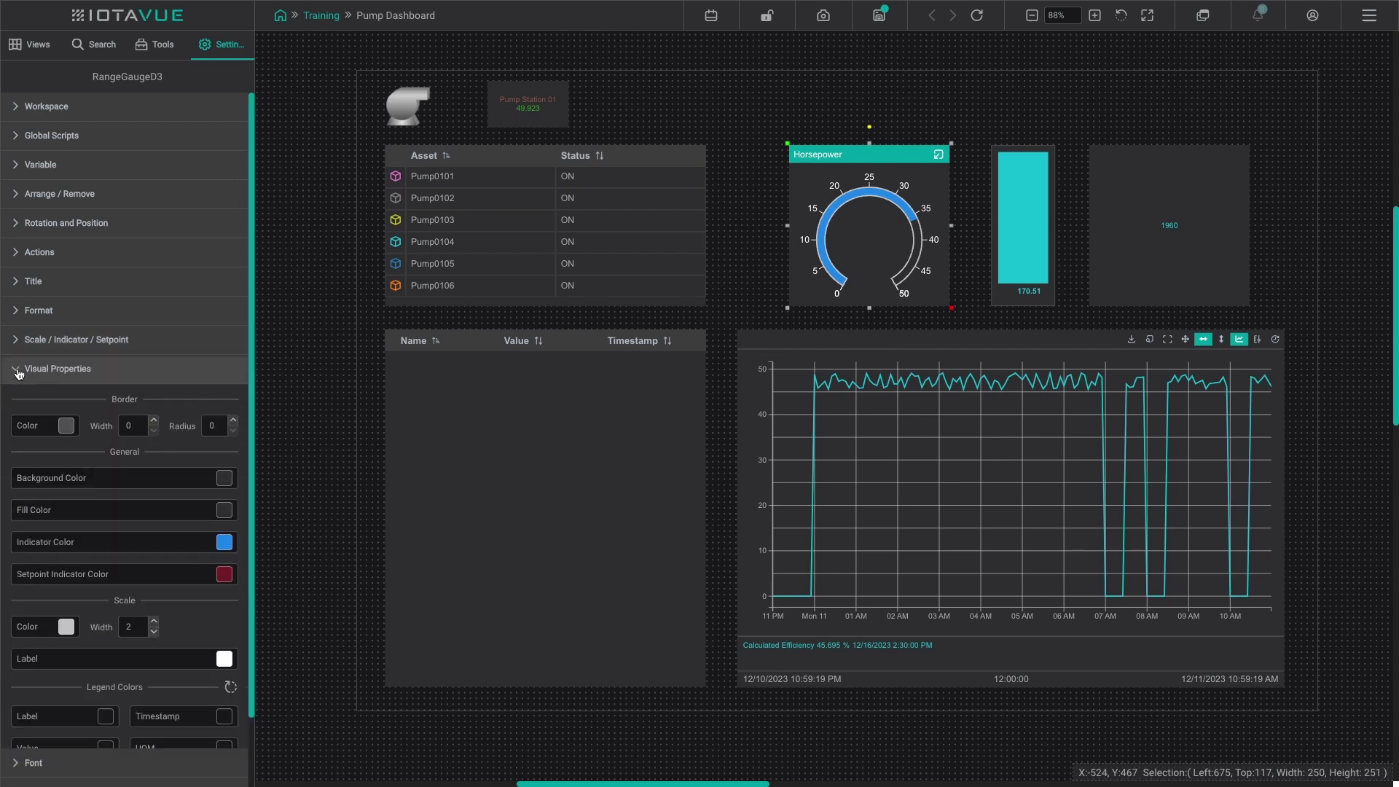
pyautogui.scroll(-2, 57, 361)
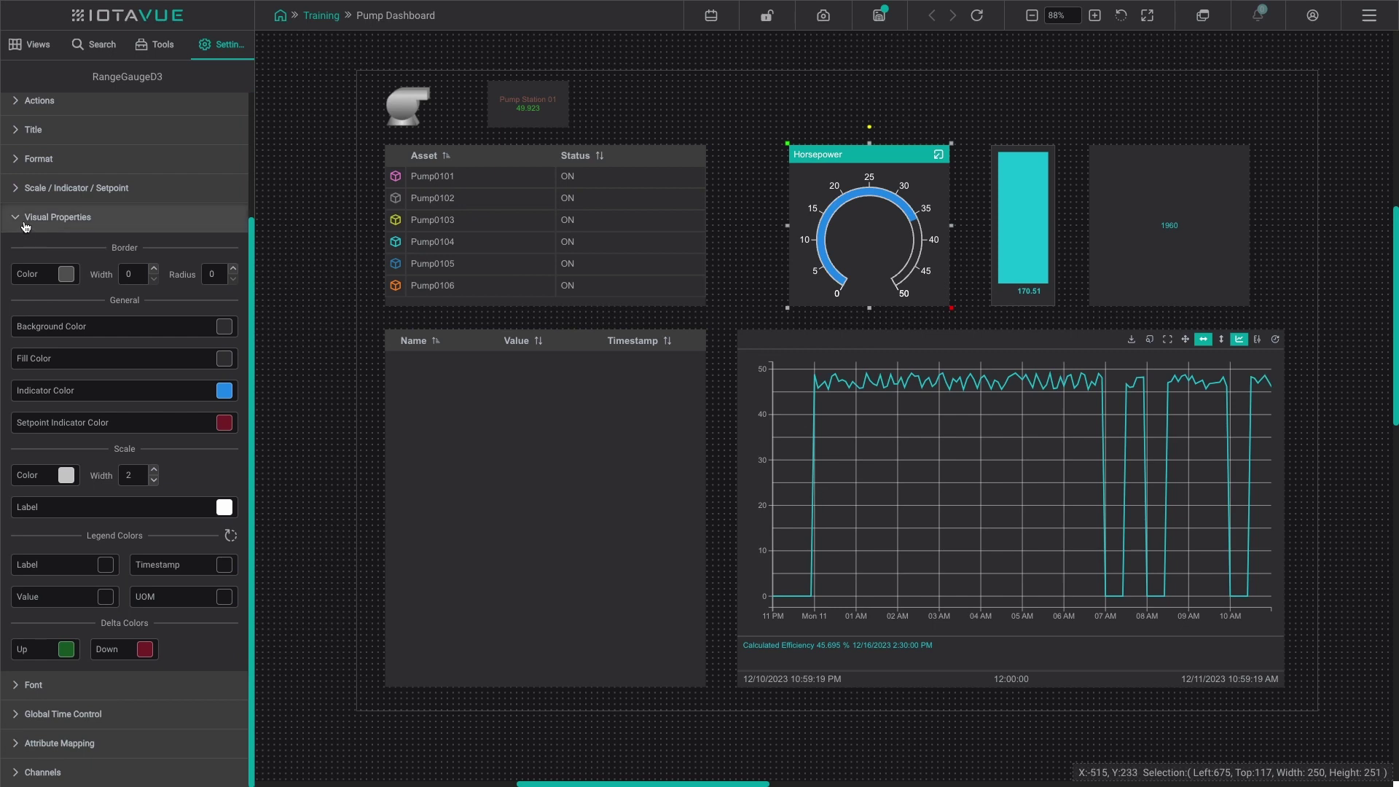
pyautogui.click(26, 218)
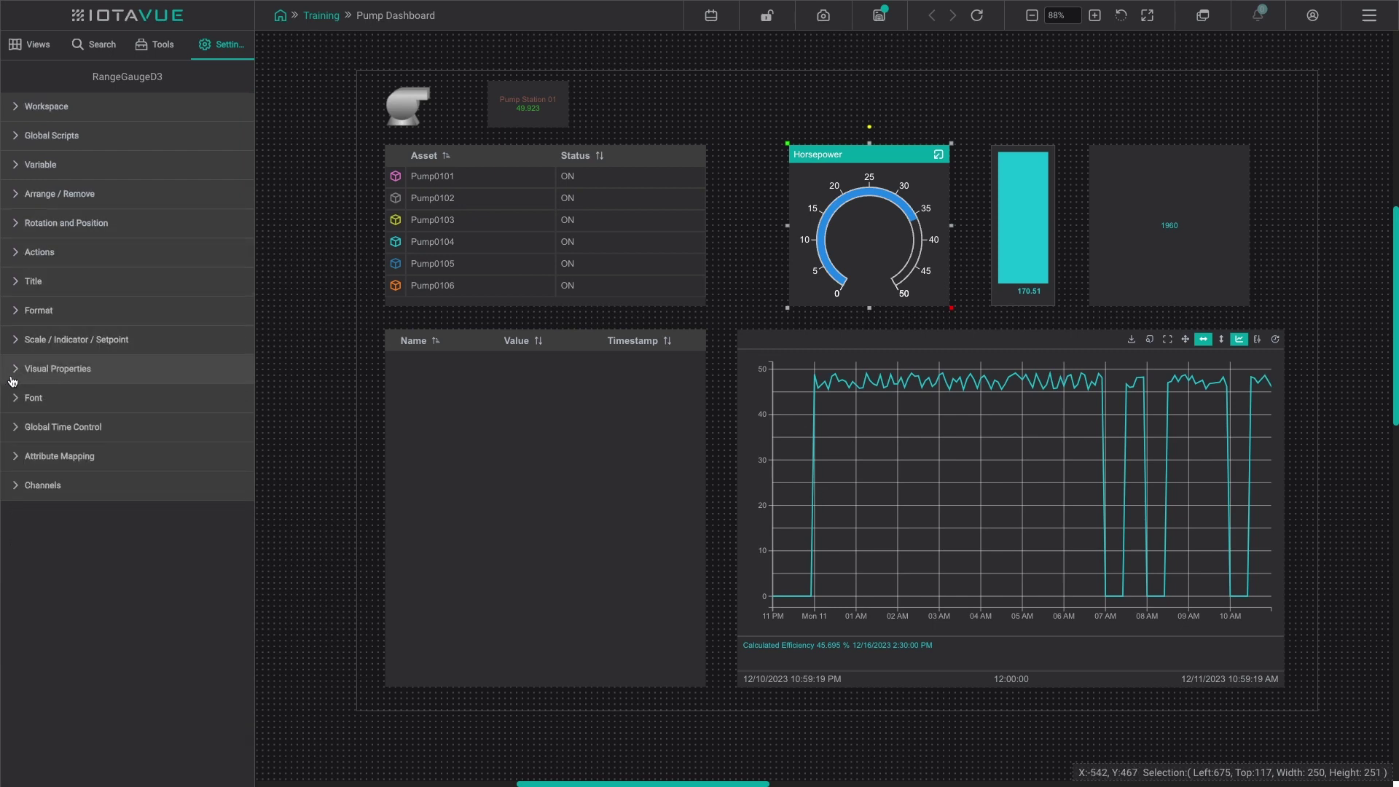
# Try the gauge's option to ignore global time control and switch it back off
pyautogui.click(22, 429)
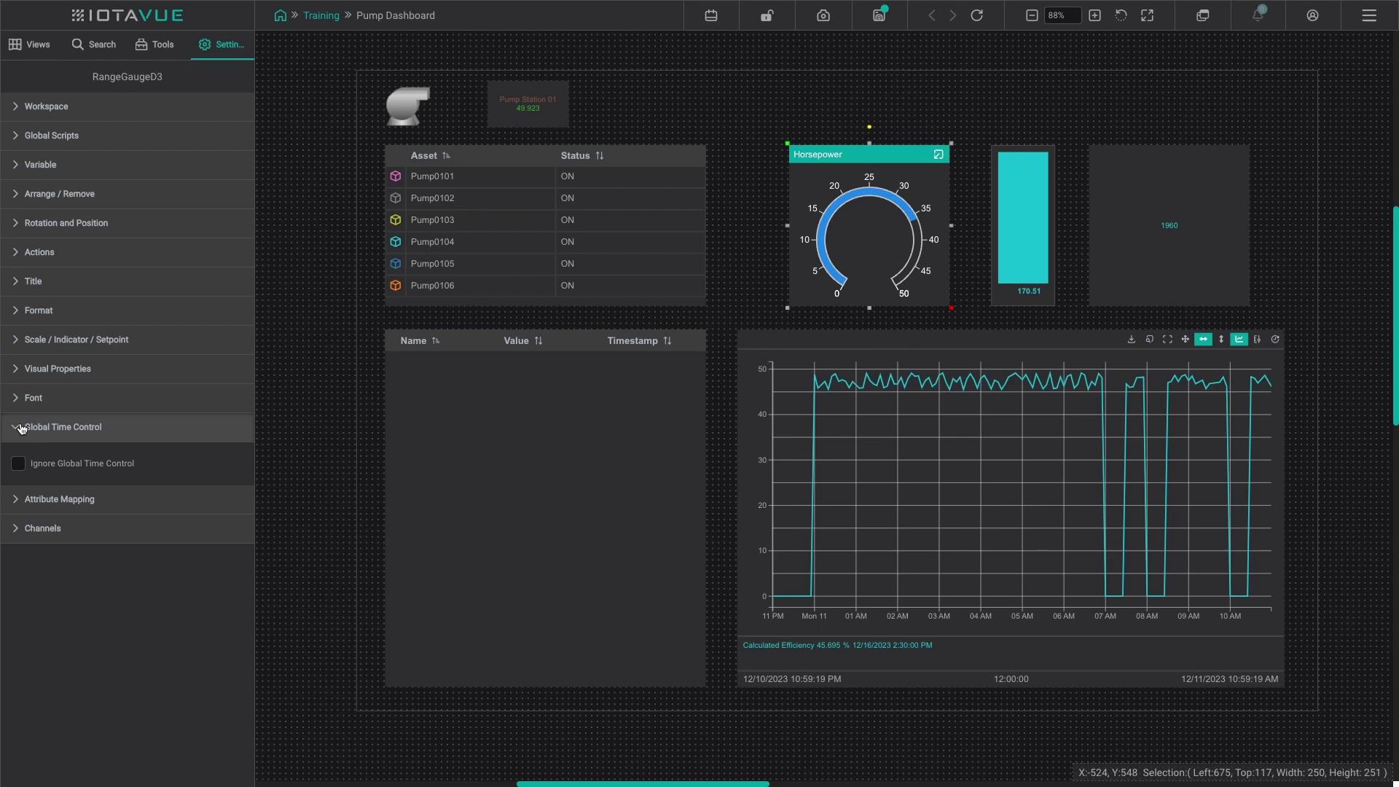
pyautogui.click(18, 464)
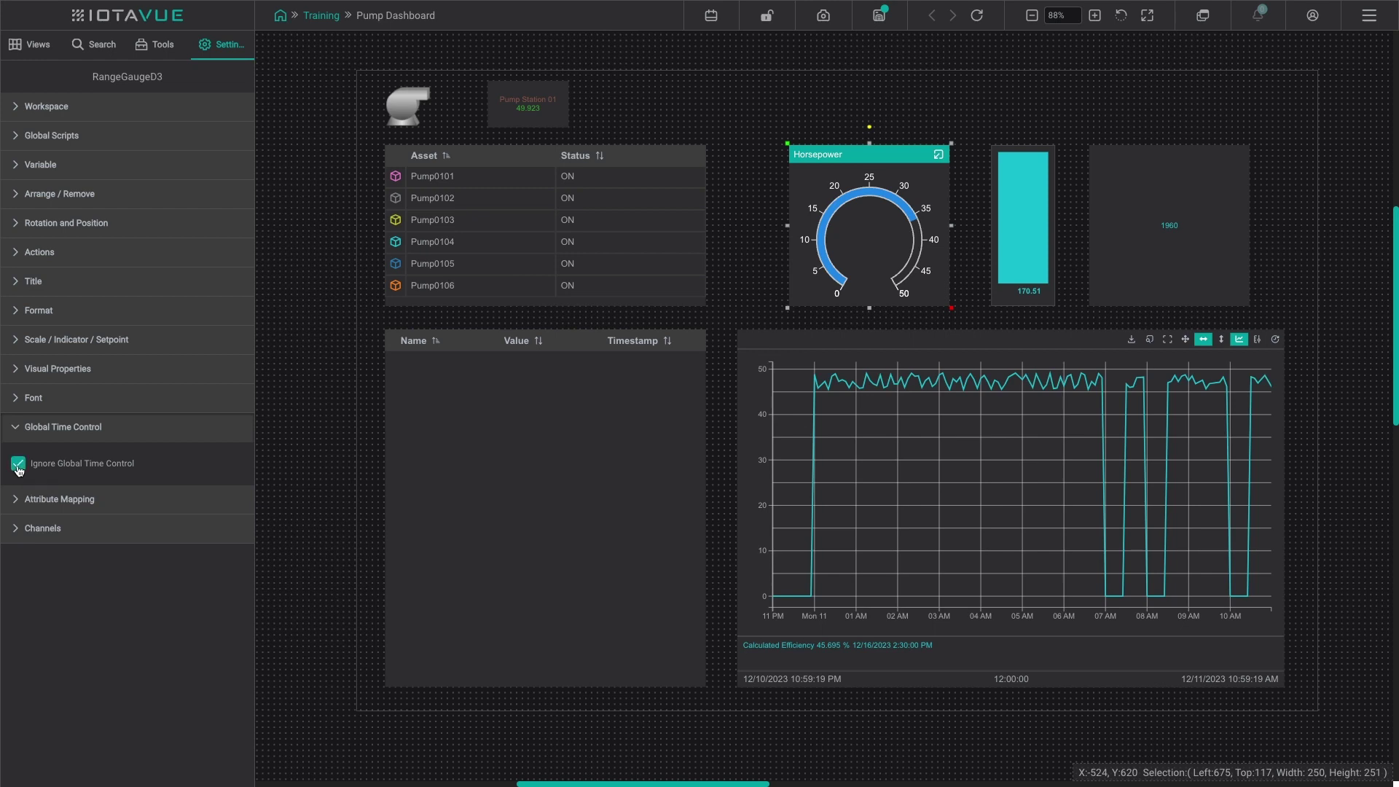
pyautogui.click(18, 464)
# Examine the line chart's global time control options, its scale and cursor settings, and its format and legend layout
pyautogui.click(764, 454)
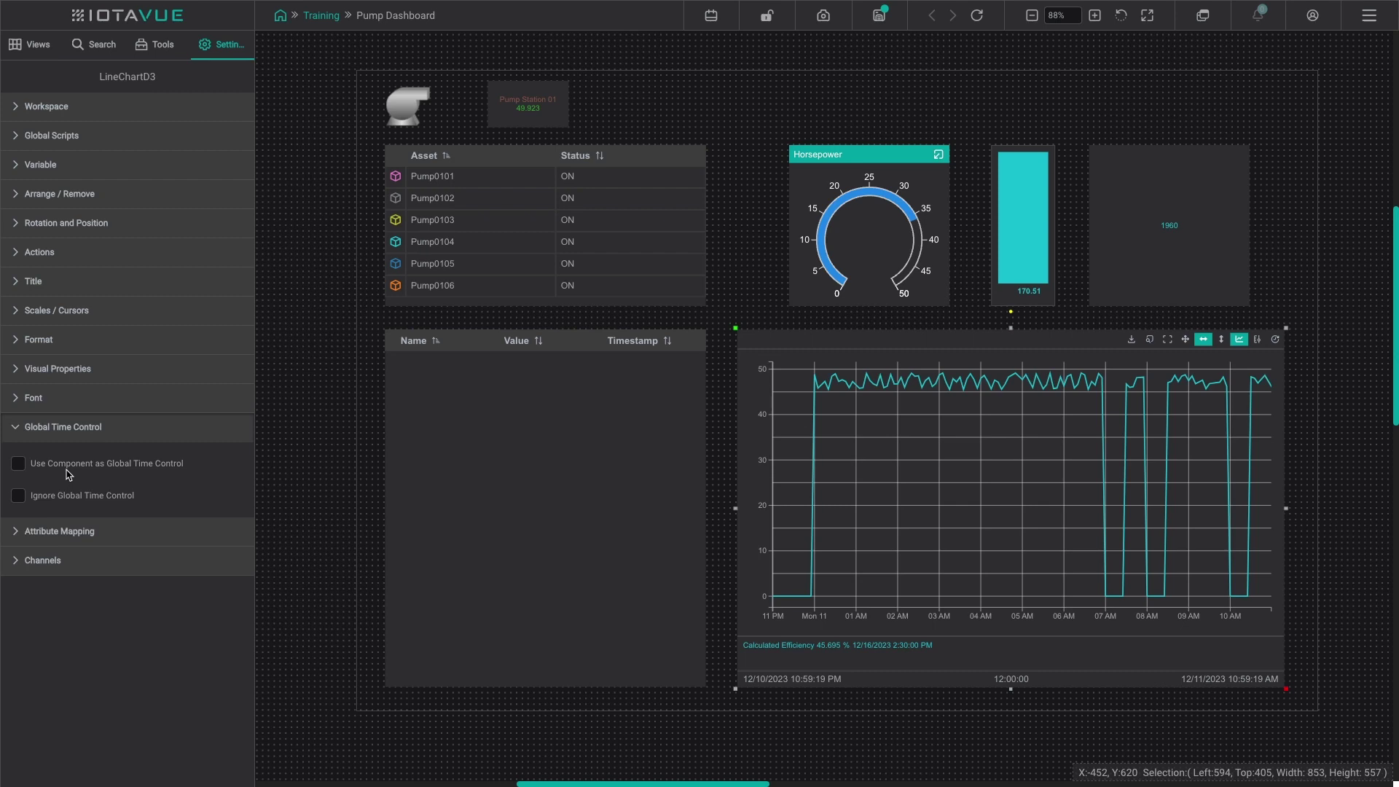
pyautogui.click(20, 433)
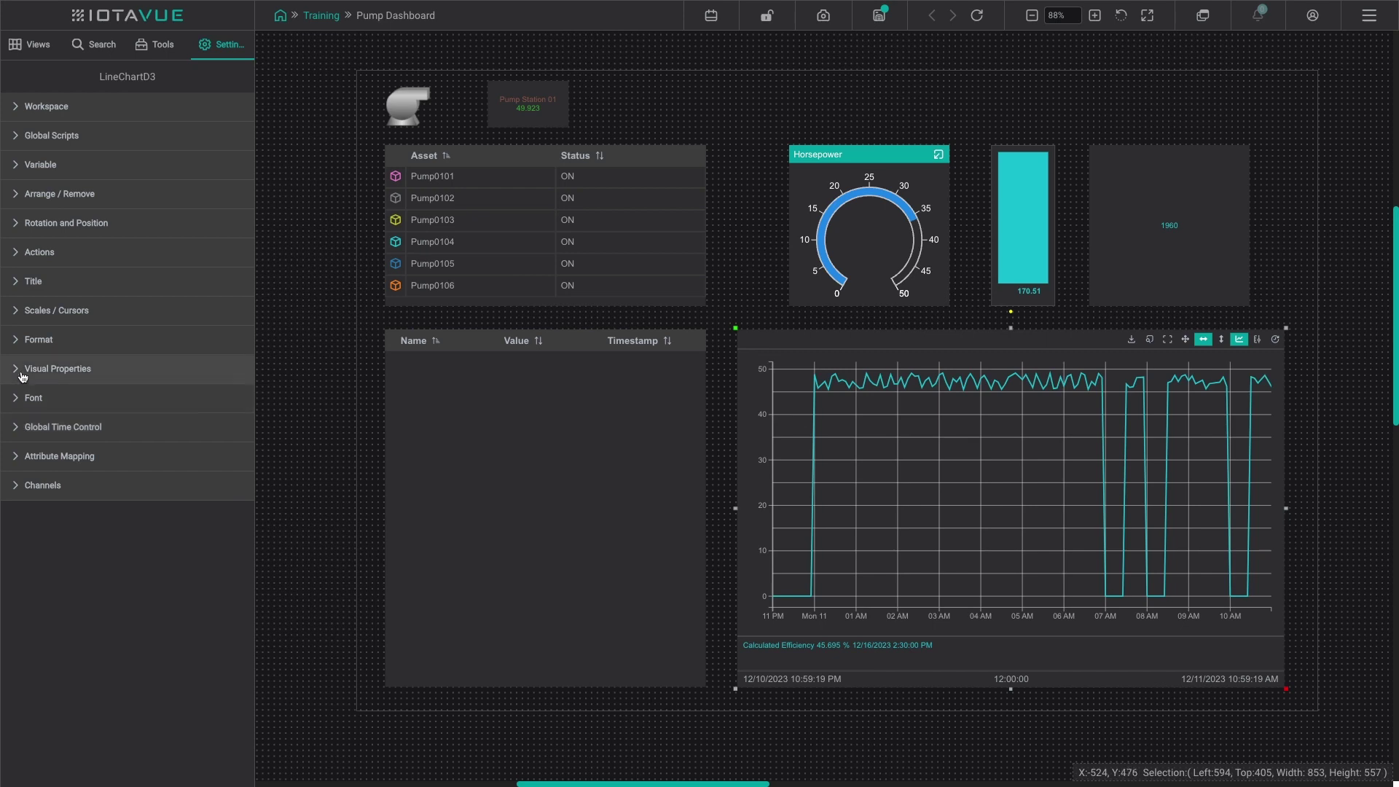
pyautogui.click(16, 312)
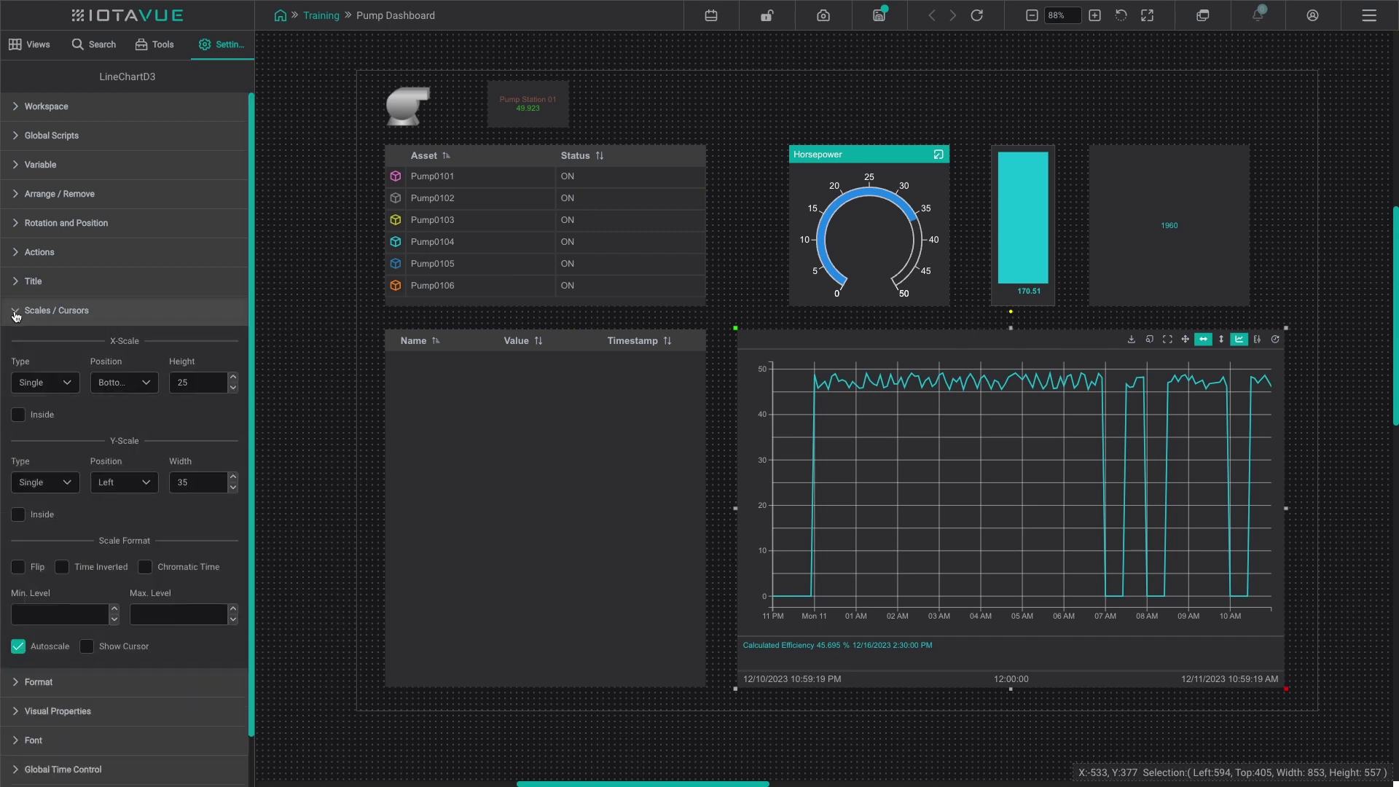
pyautogui.click(16, 313)
pyautogui.click(29, 341)
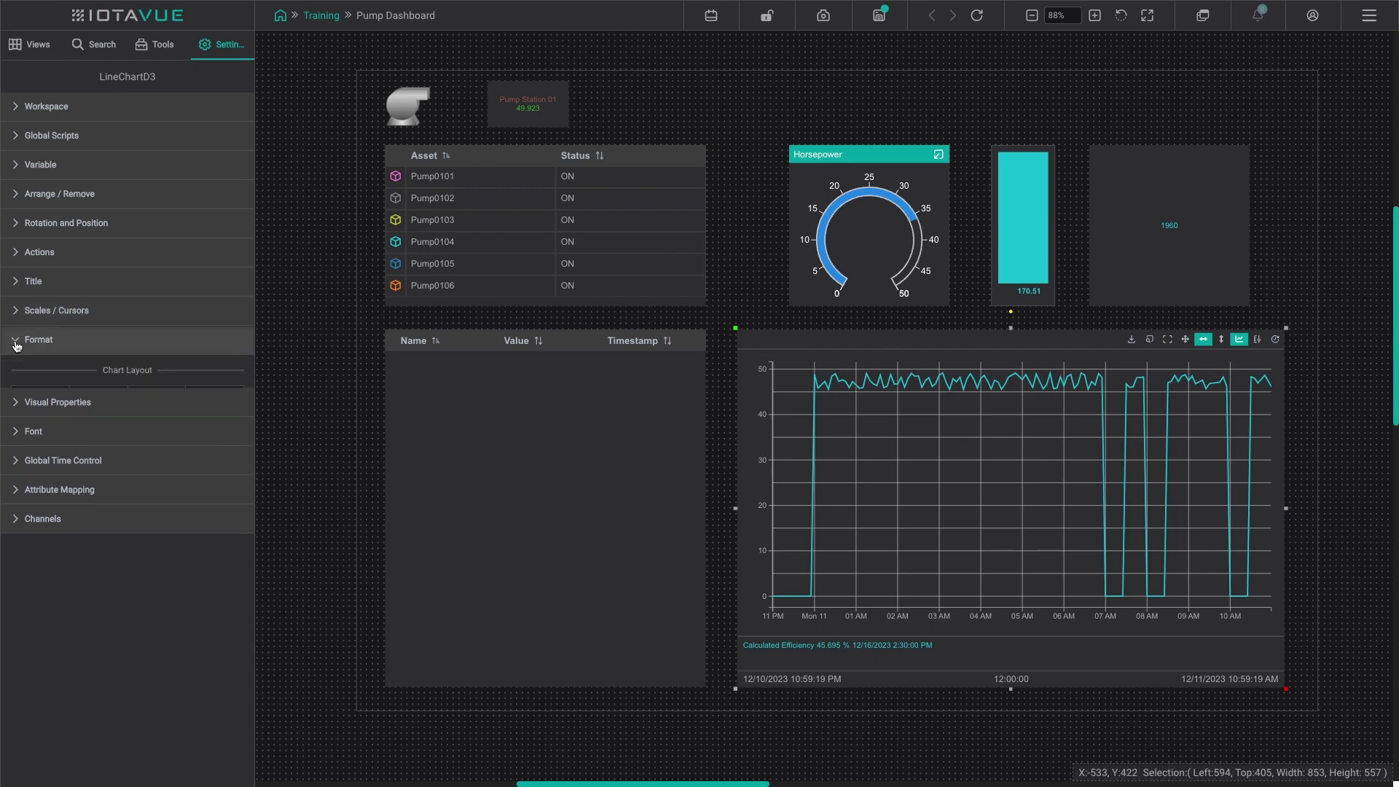
pyautogui.scroll(-7, 72, 347)
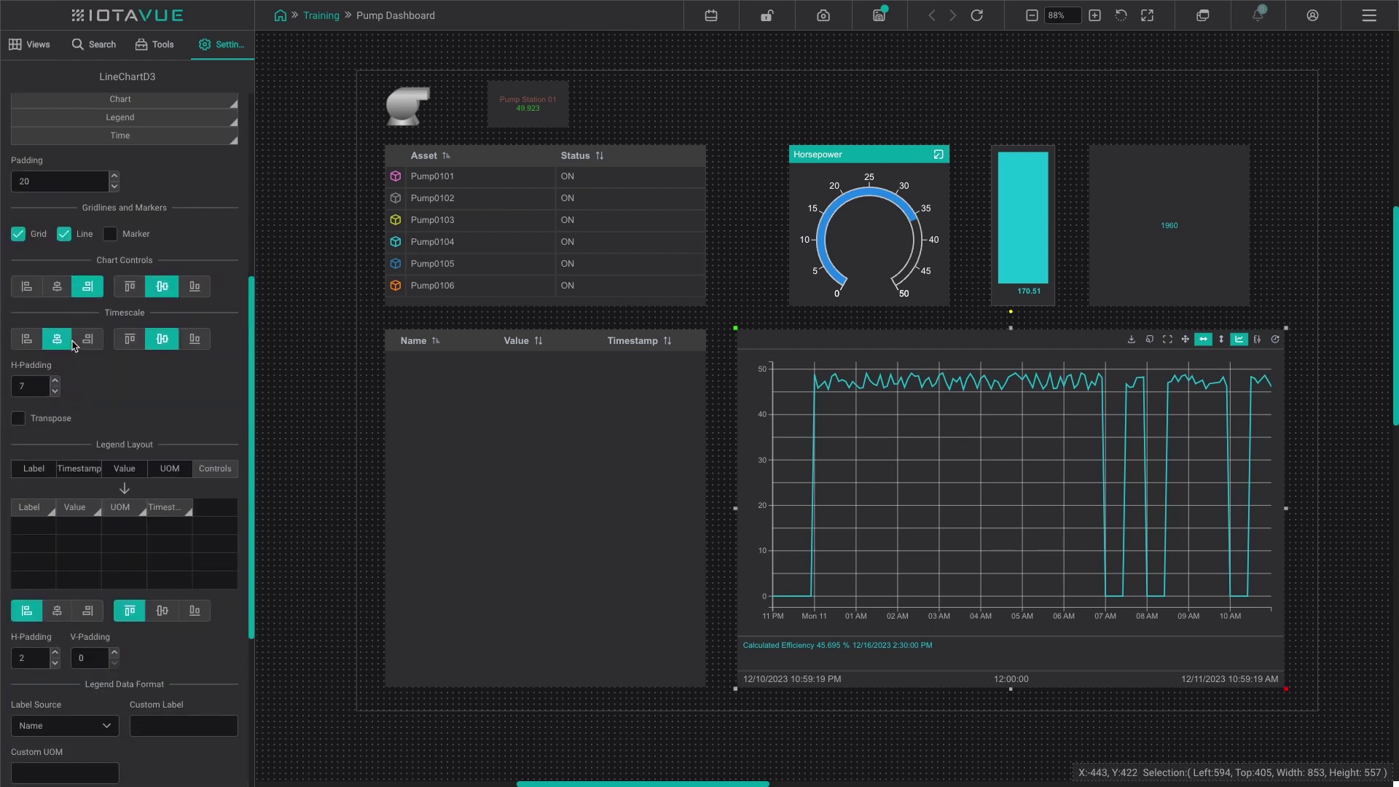
pyautogui.scroll(-1, 72, 345)
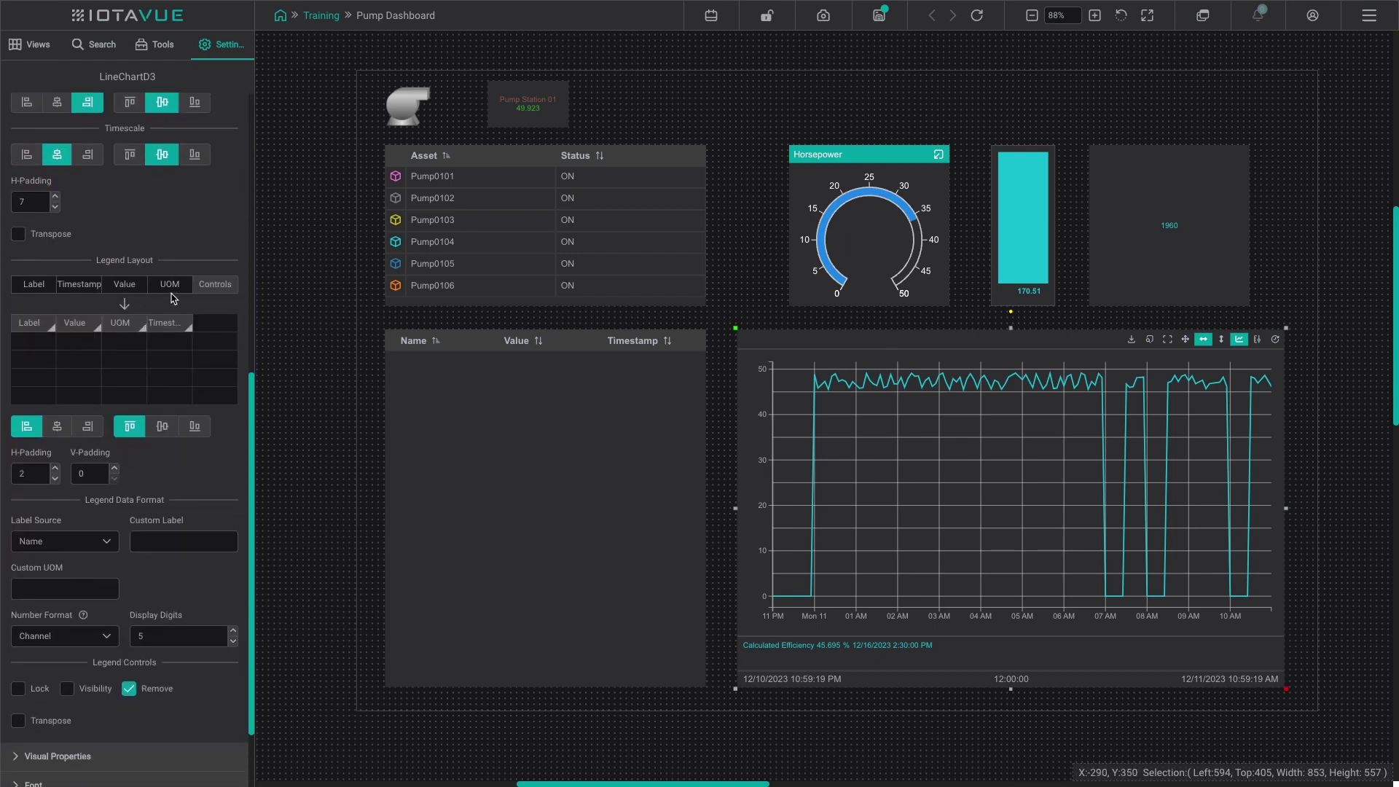
pyautogui.scroll(8, 195, 368)
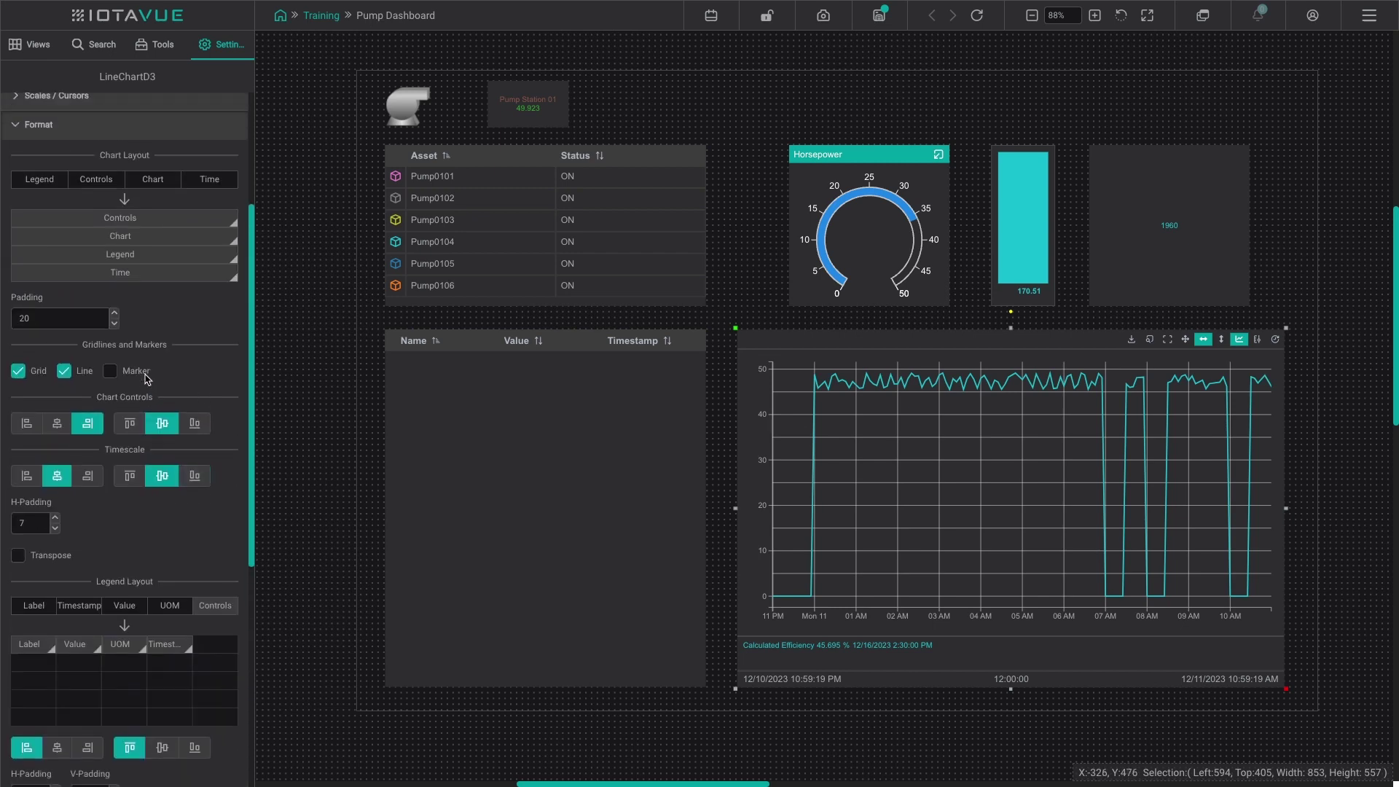
pyautogui.click(14, 346)
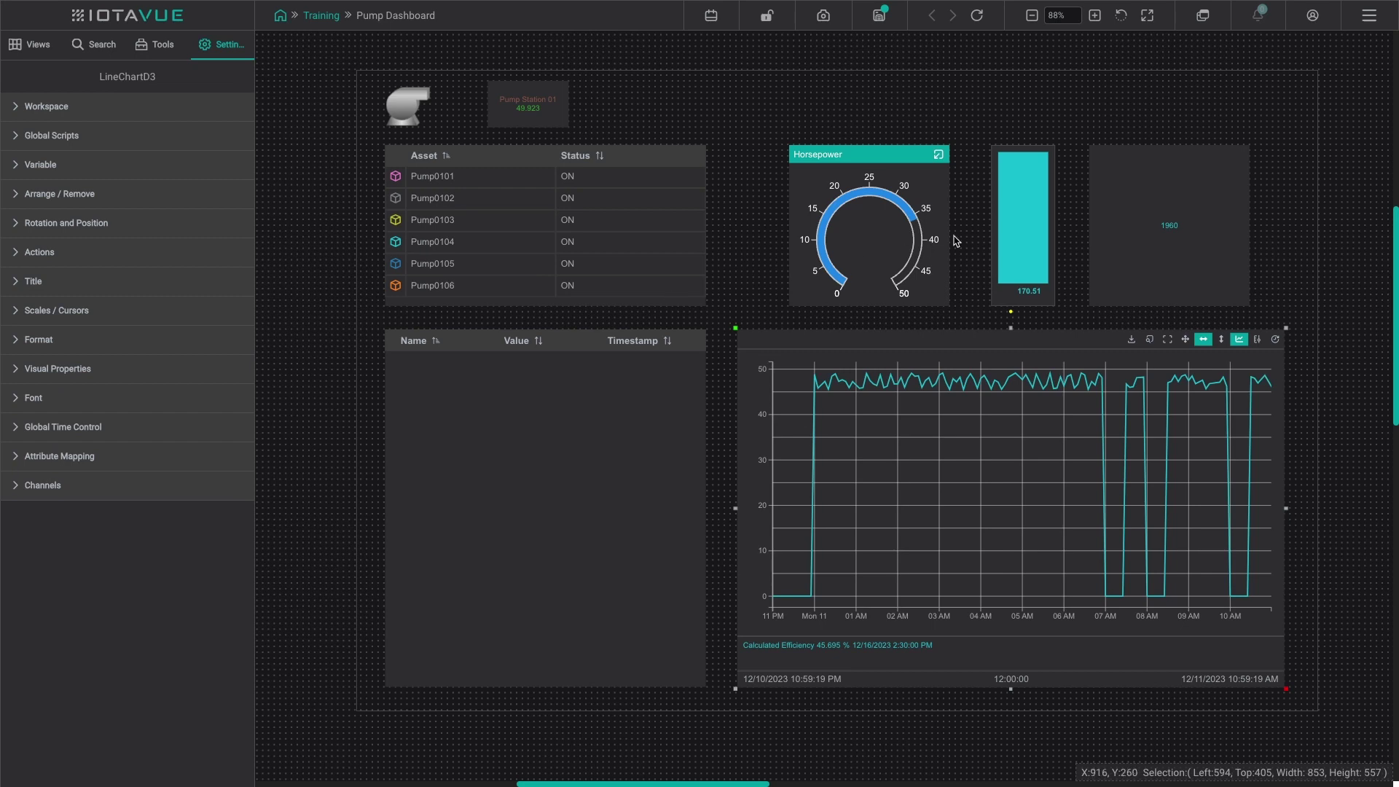
# Show the title on the bar component beside the gauge and set its text to Temperature
pyautogui.click(1019, 217)
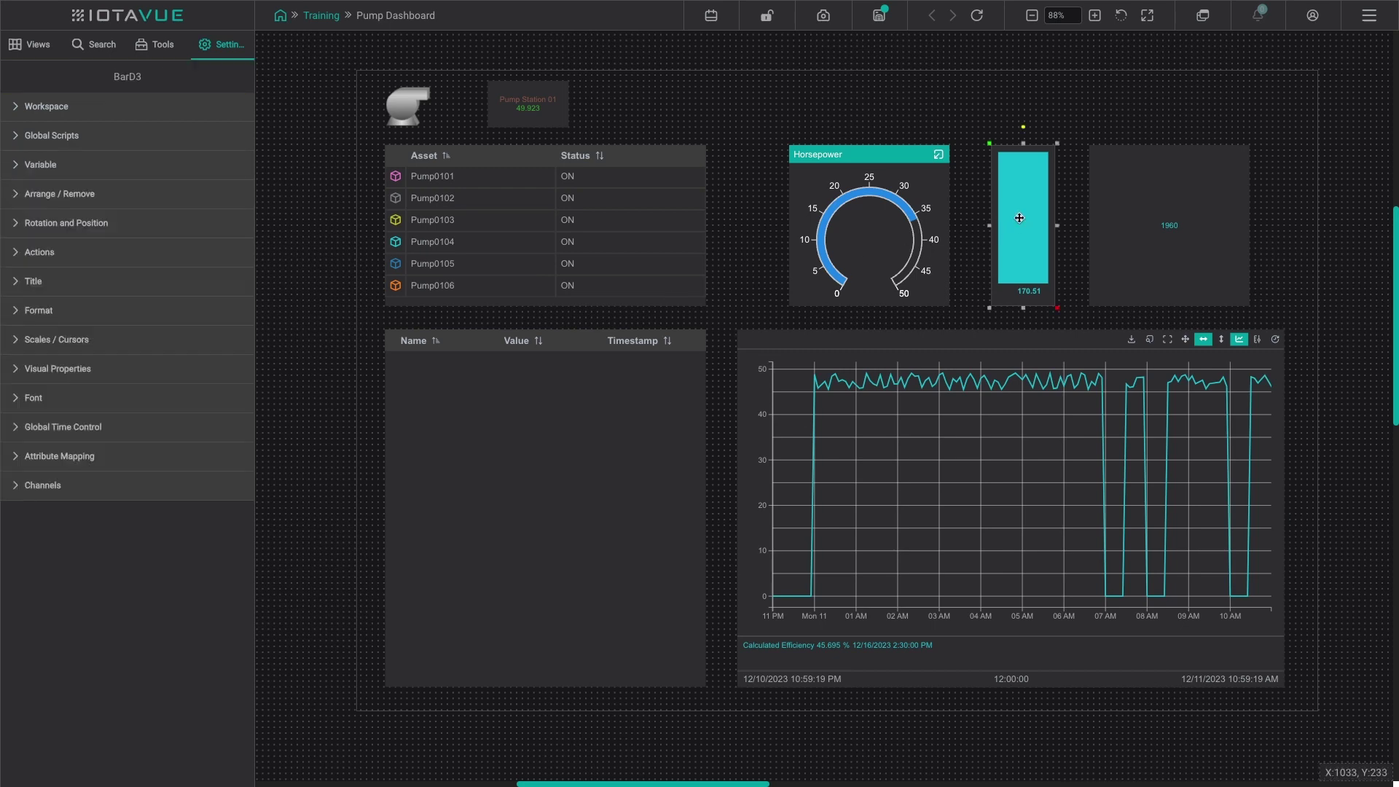
pyautogui.click(15, 284)
pyautogui.click(18, 318)
pyautogui.click(32, 367)
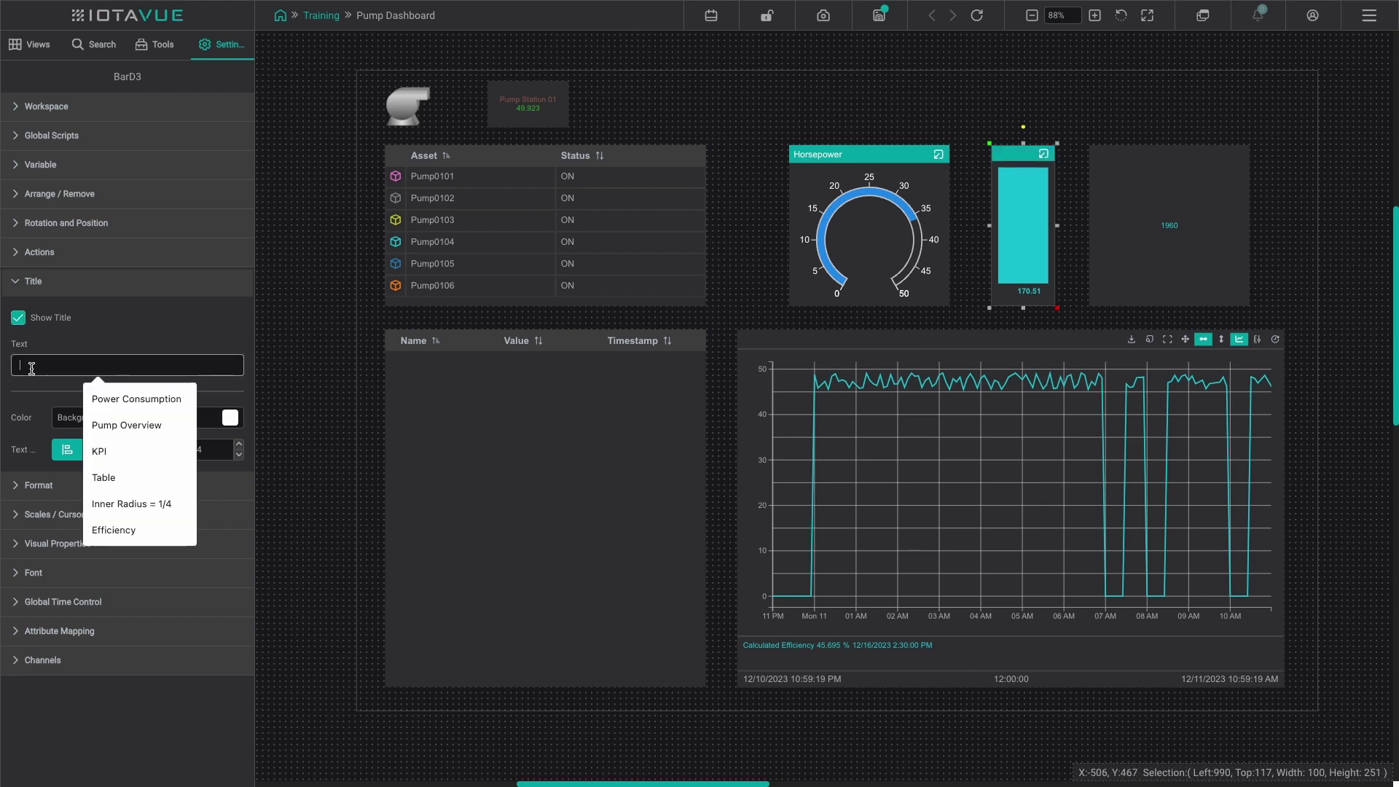
pyautogui.write('Tempera')
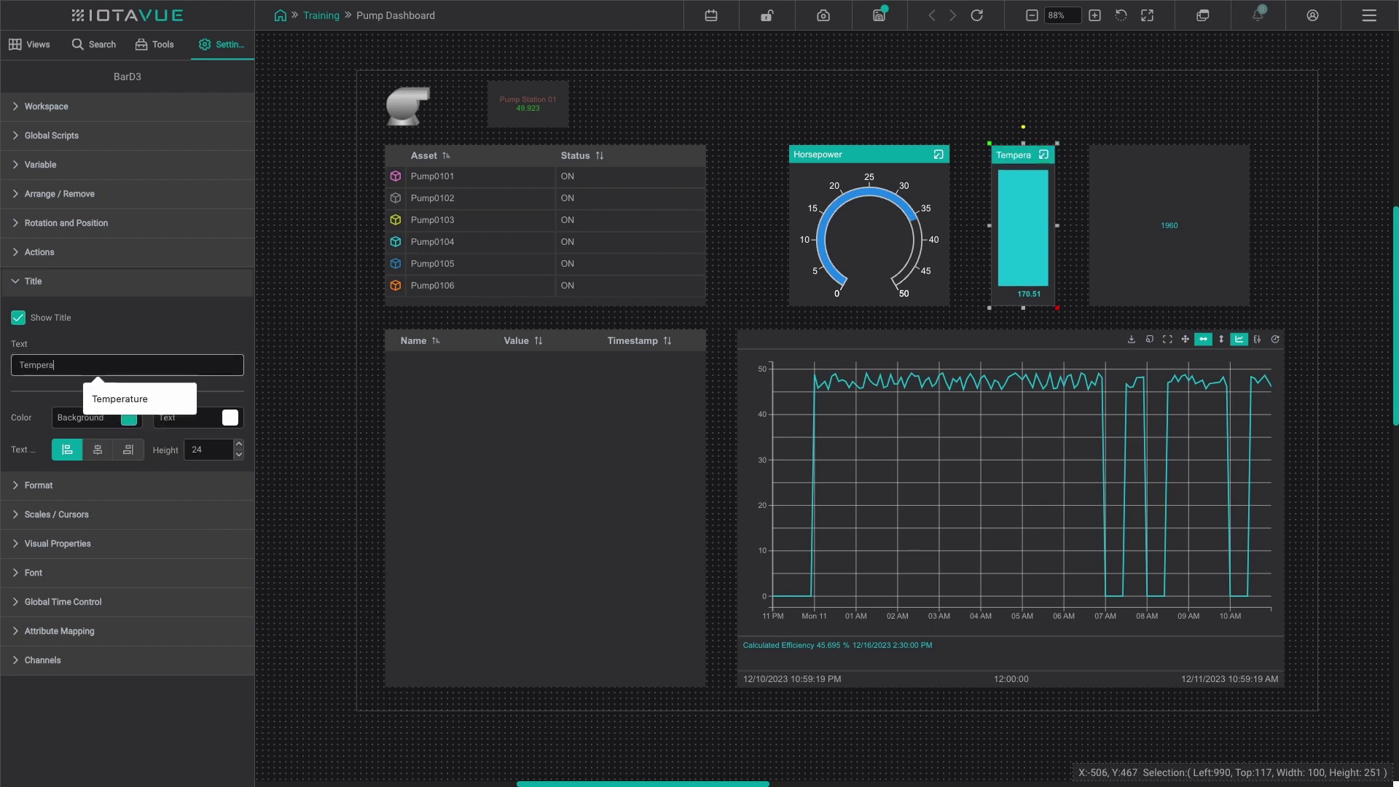
pyautogui.write('ture')
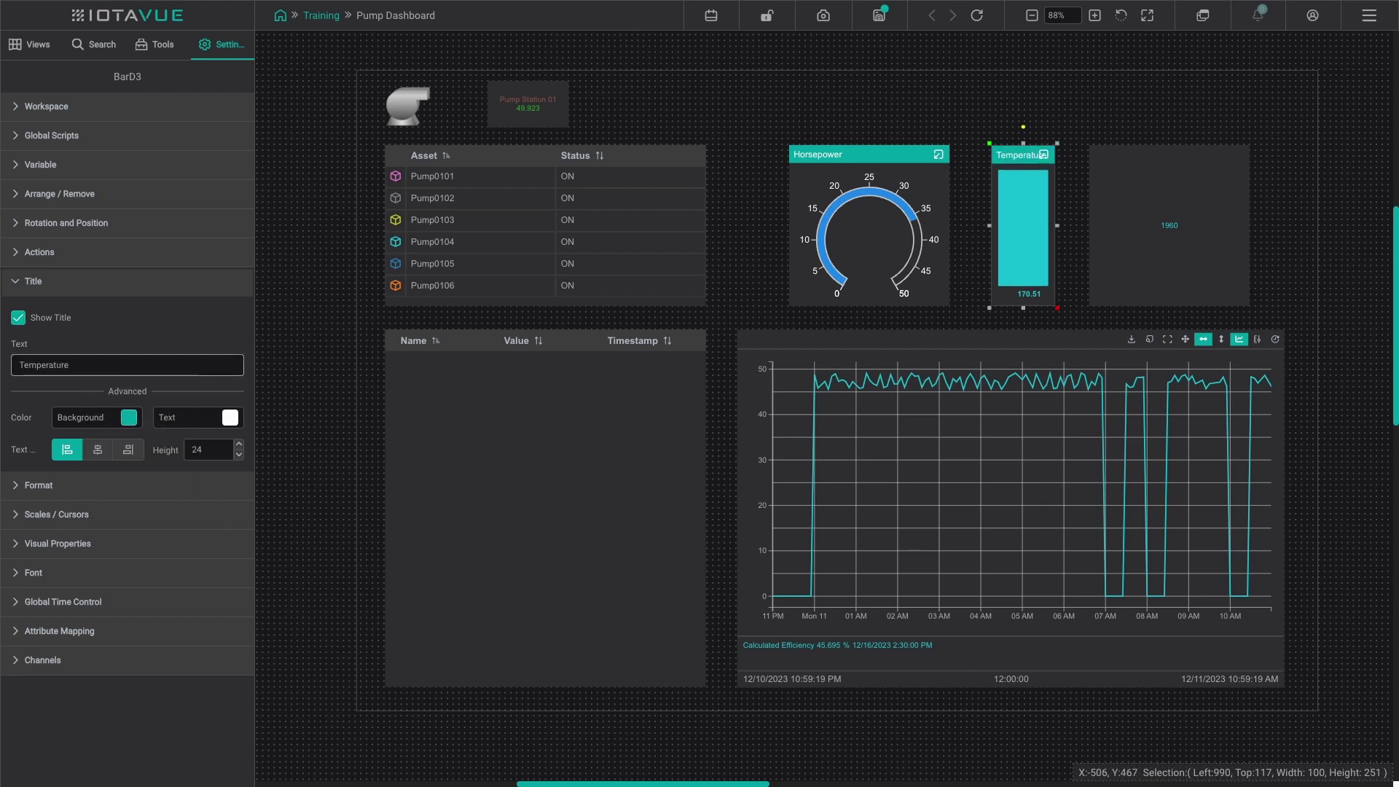
pyautogui.click(22, 293)
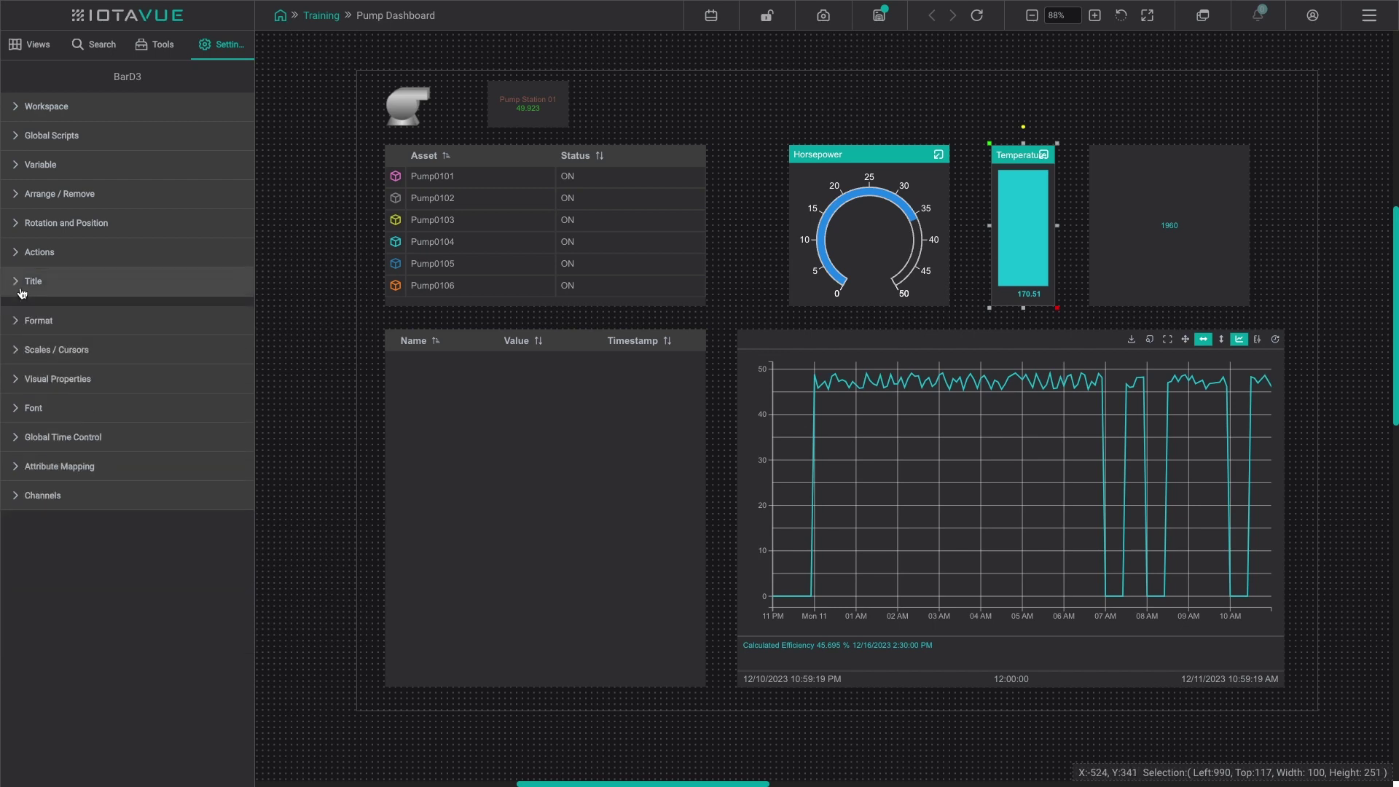
# Switch the Temperature bar's lower and upper scale limits to Custom, with a lower limit of 0 and an upper limit of 200
pyautogui.click(22, 347)
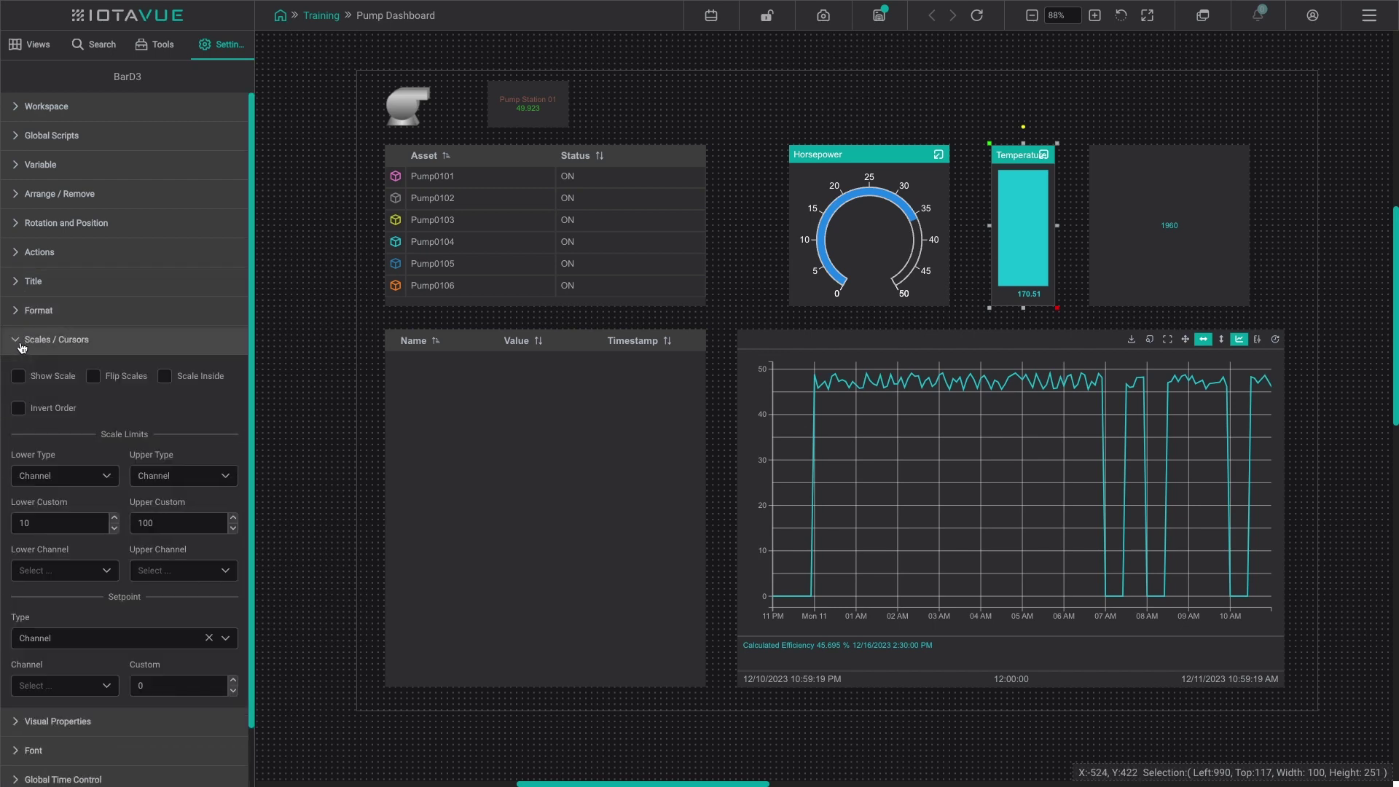
pyautogui.click(102, 478)
pyautogui.click(86, 525)
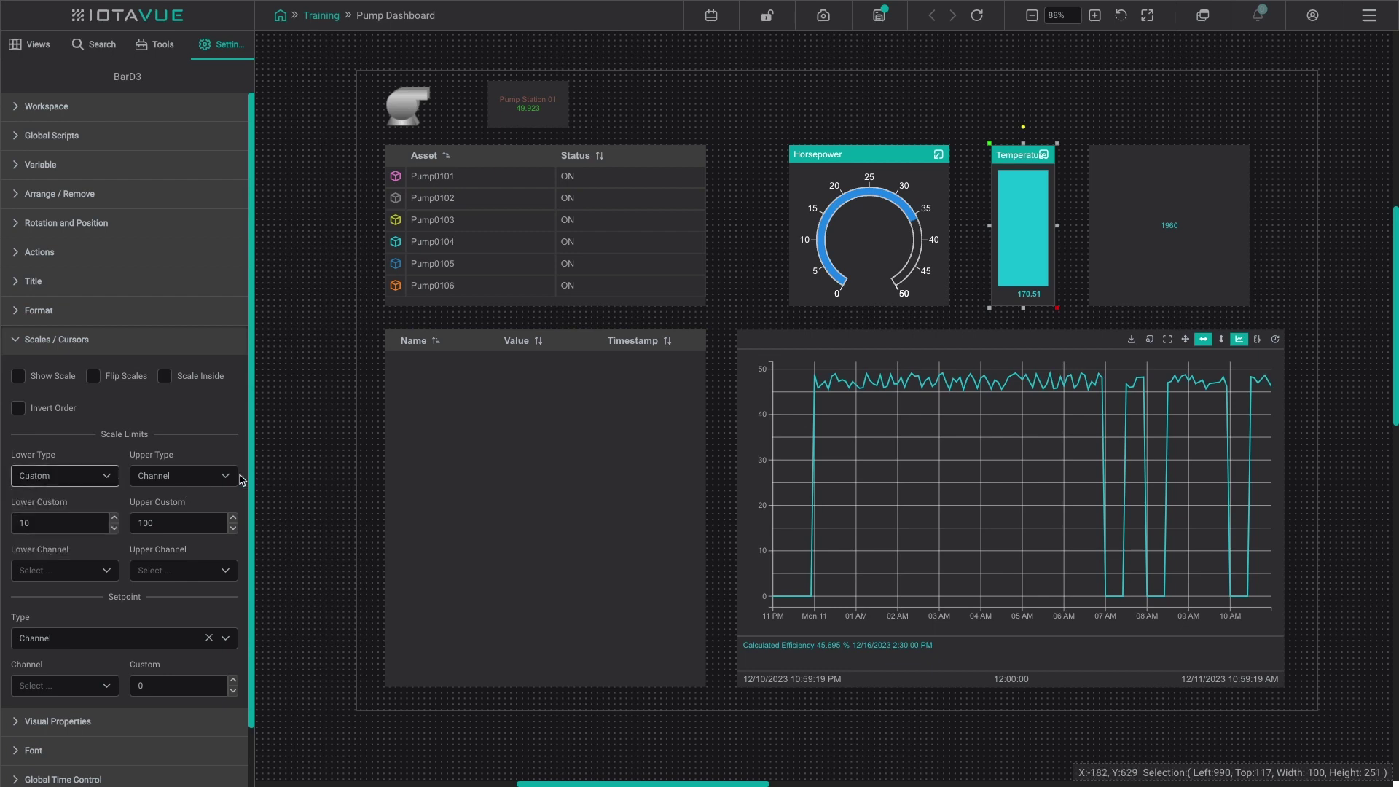
pyautogui.click(223, 481)
pyautogui.click(161, 523)
pyautogui.moveTo(64, 522); pyautogui.dragTo(3, 526)
pyautogui.write('0')
pyautogui.doubleClick(133, 523)
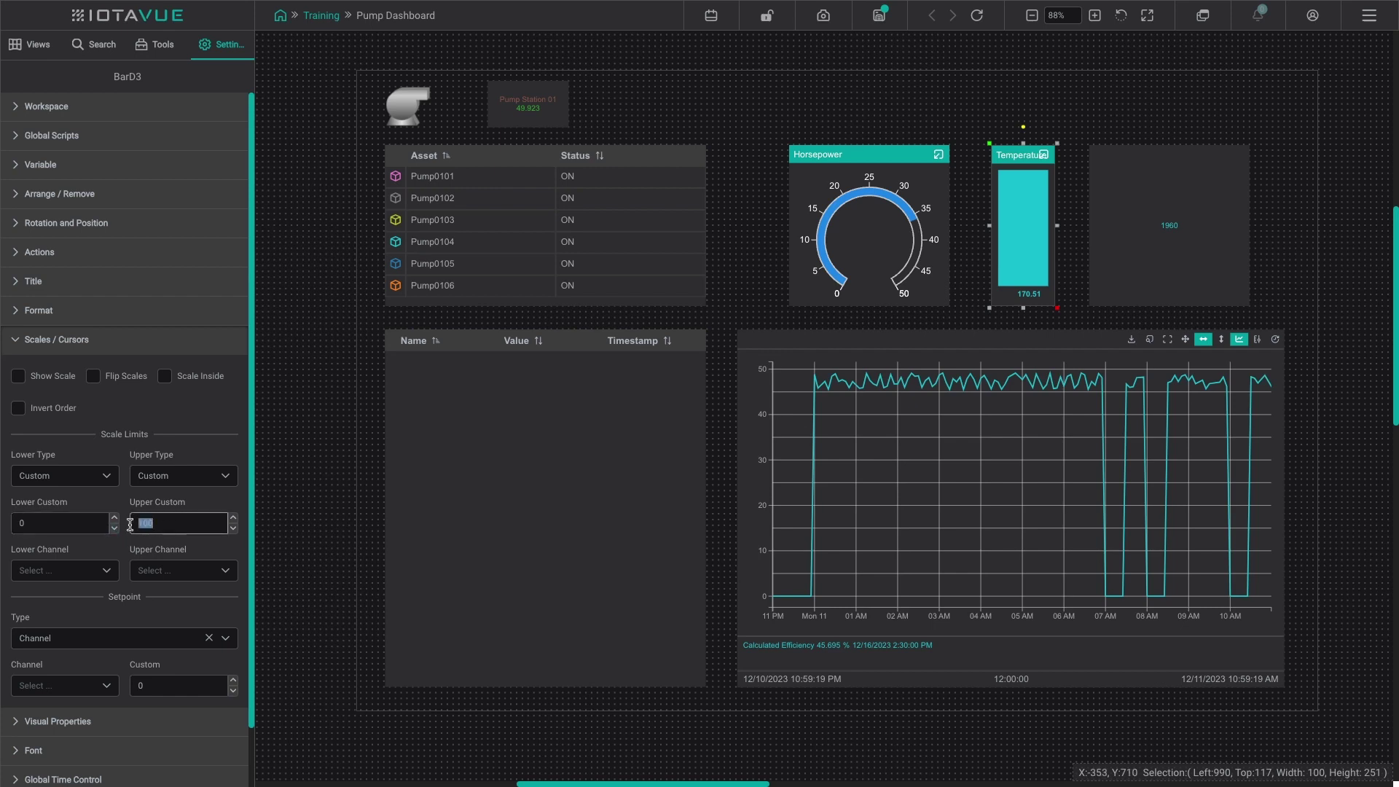
pyautogui.write('200')
# Set the Temperature bar's setpoint type to Custom with a setpoint value of 140
pyautogui.click(225, 638)
pyautogui.click(184, 666)
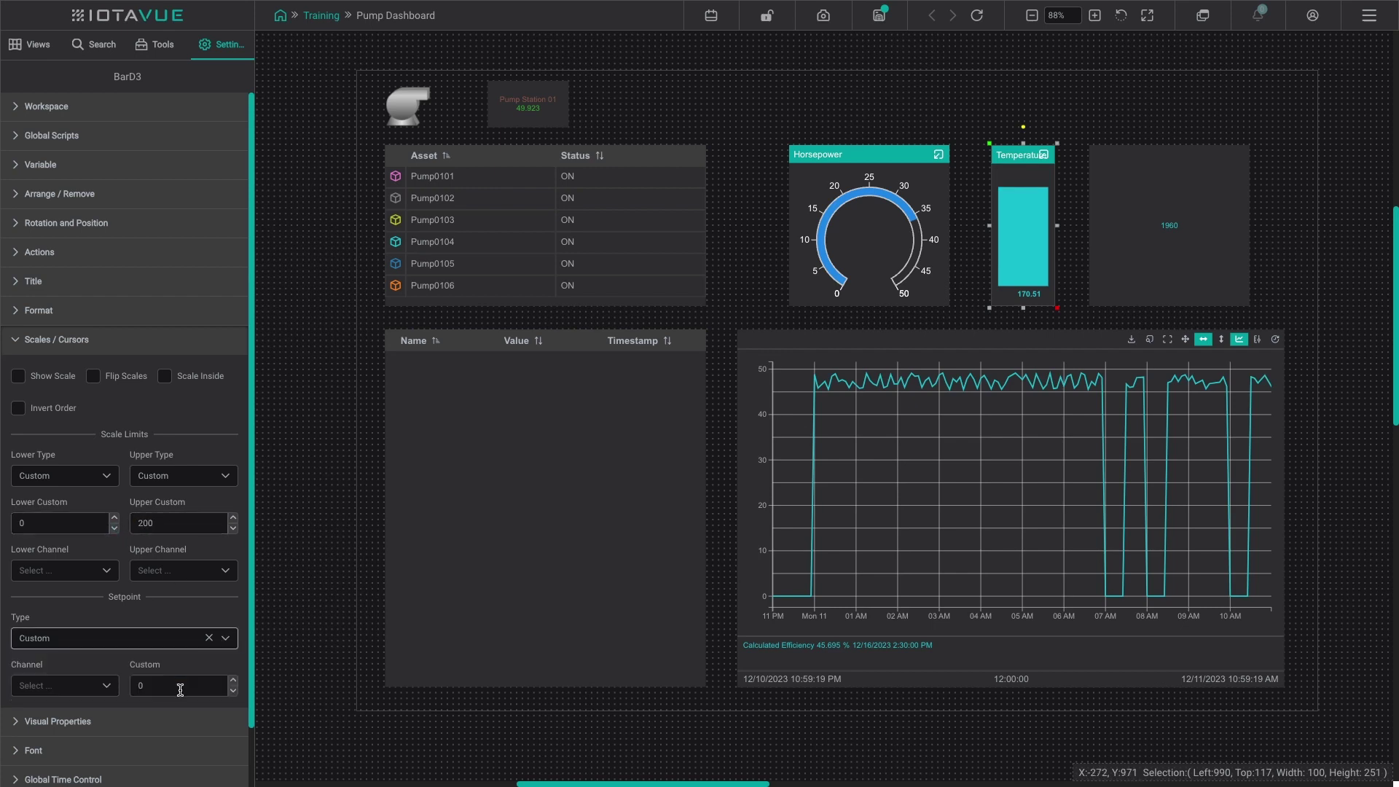
pyautogui.click(179, 686)
pyautogui.write('140')
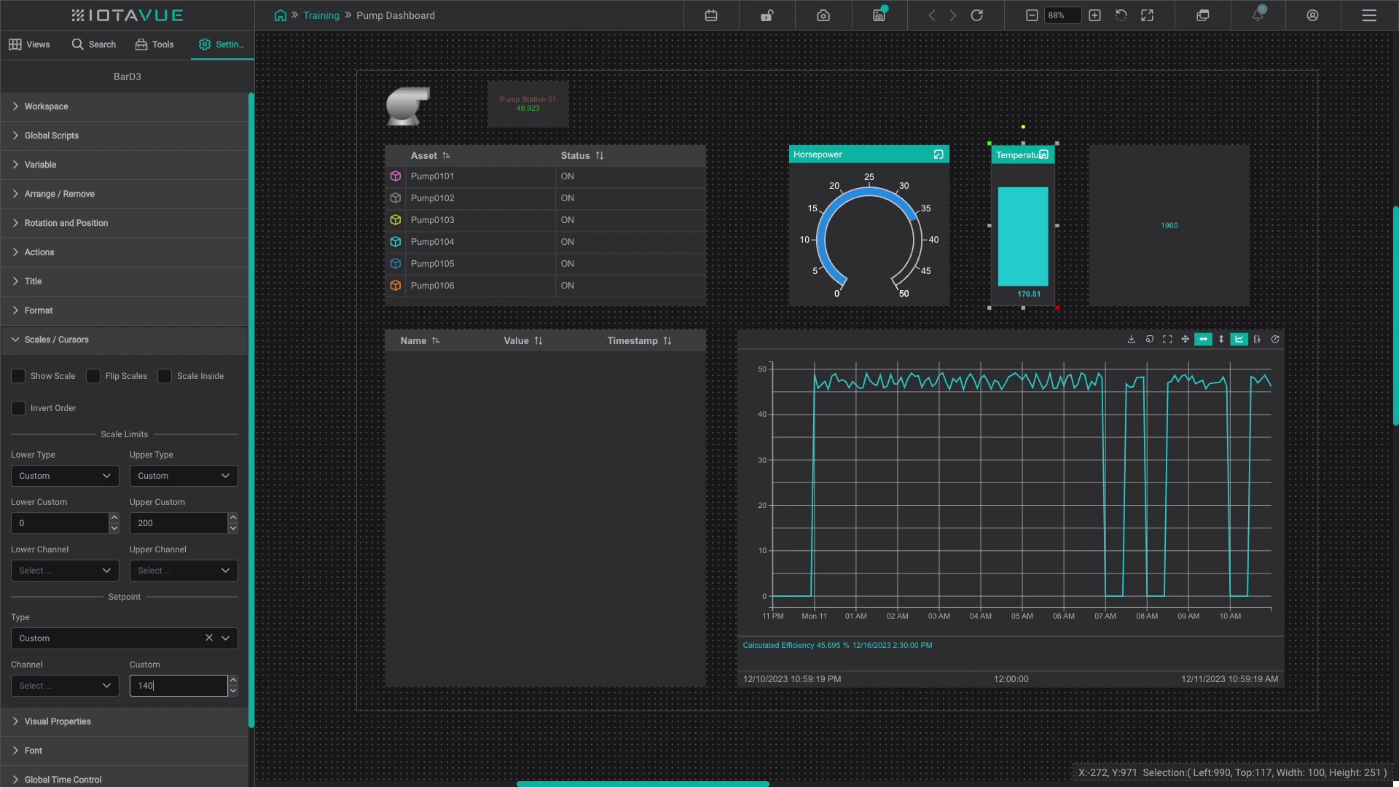
# Show the scale on the Temperature bar and place it inside the bar
pyautogui.click(19, 377)
pyautogui.click(166, 377)
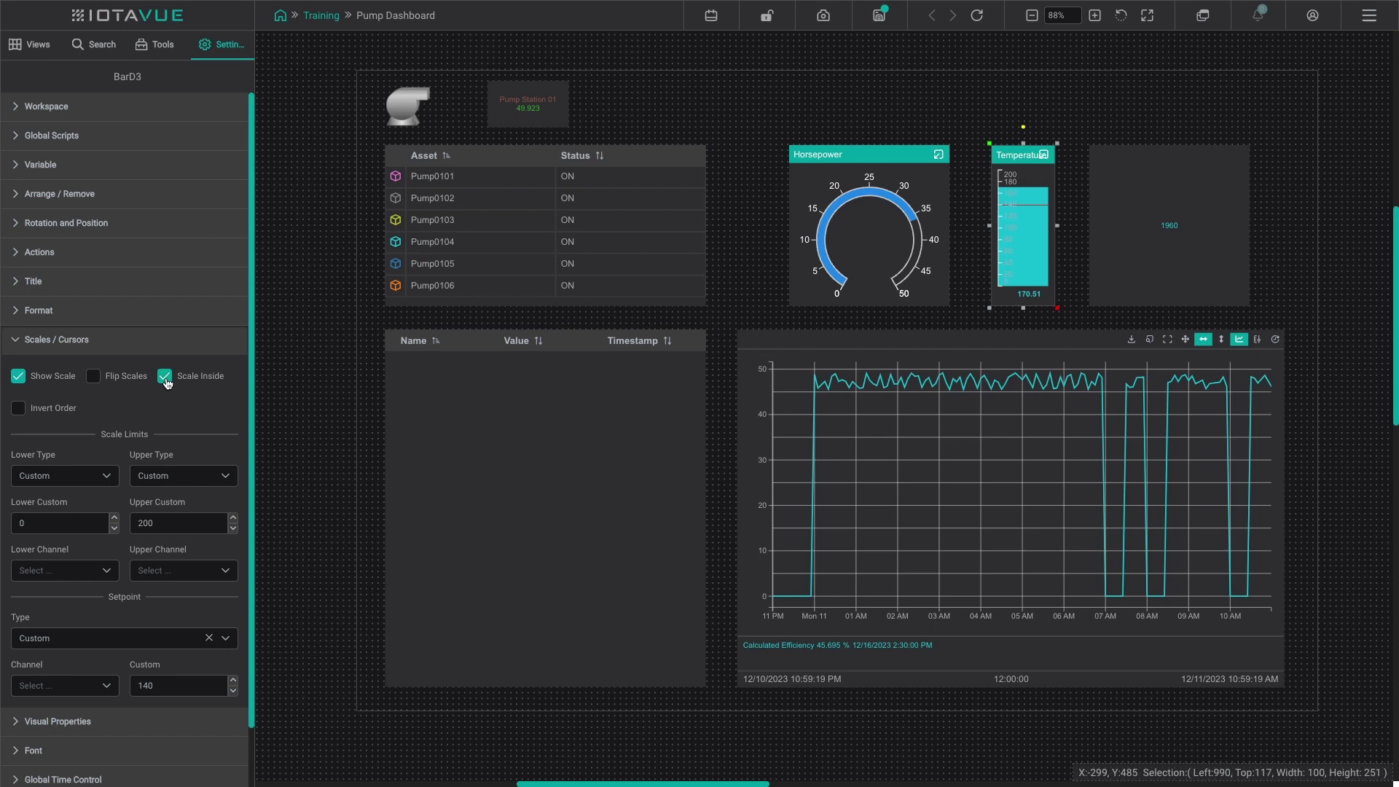
pyautogui.click(16, 342)
# Set the Temperature bar's setpoint size to 4 and its scale label colour to the theme's --auxiliary-text-color
pyautogui.click(20, 371)
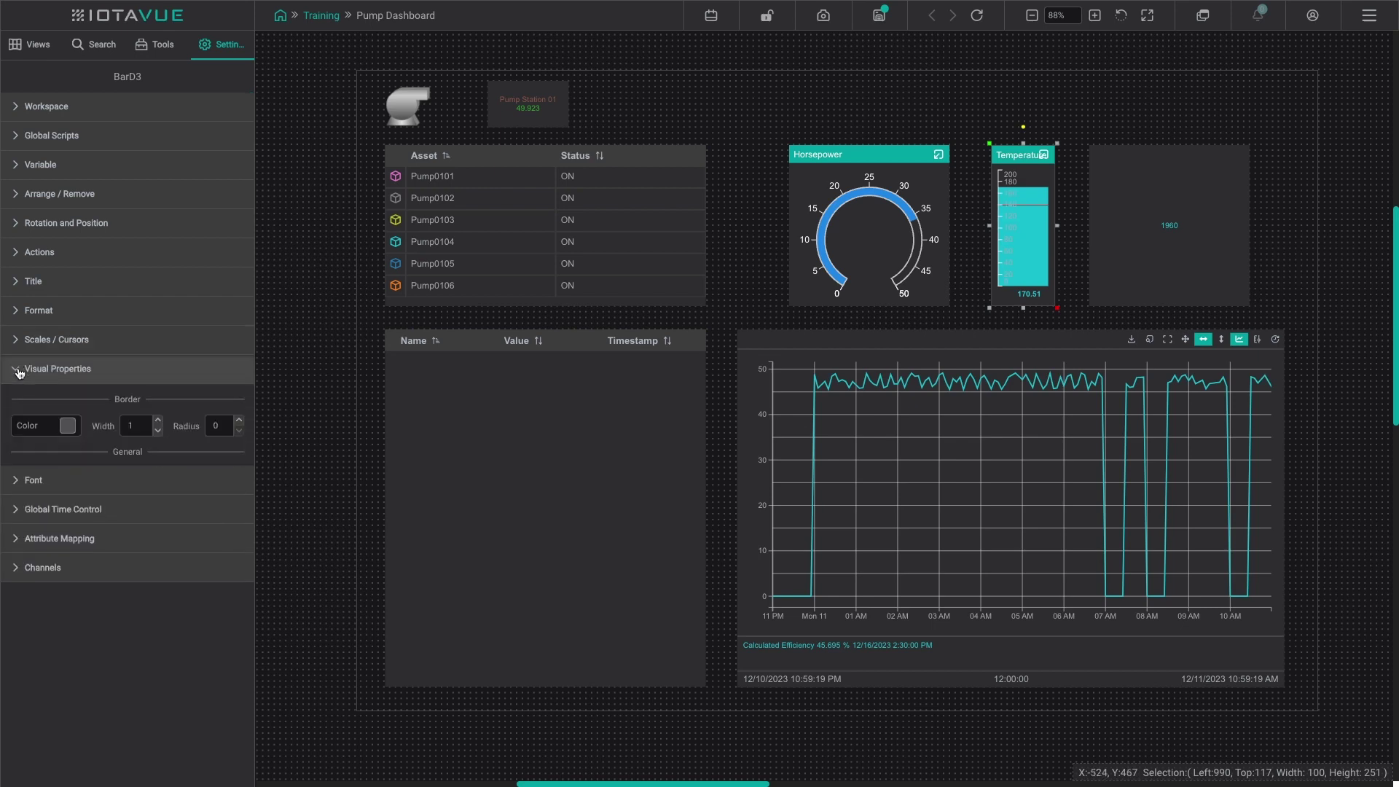
pyautogui.click(154, 590)
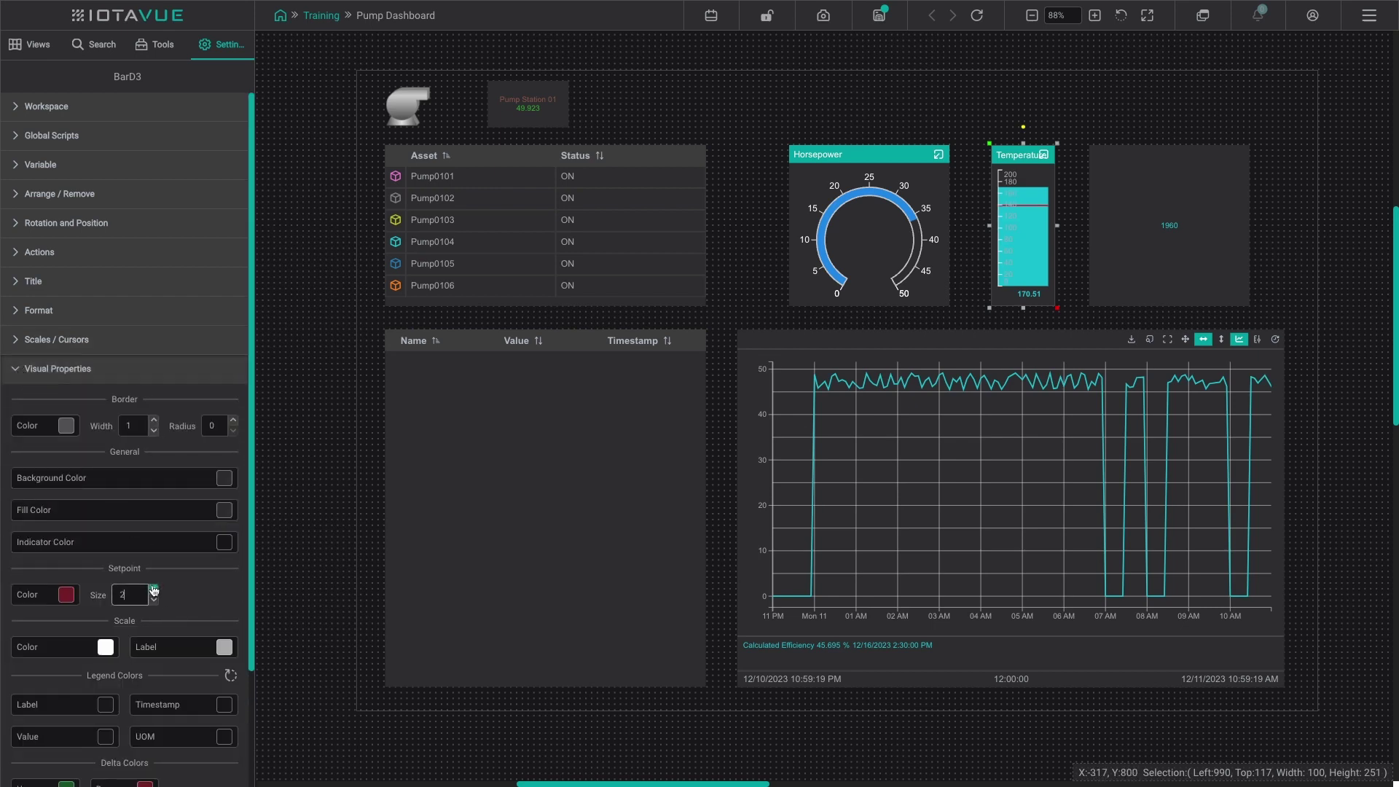
pyautogui.click(154, 590)
pyautogui.click(154, 589)
pyautogui.click(225, 647)
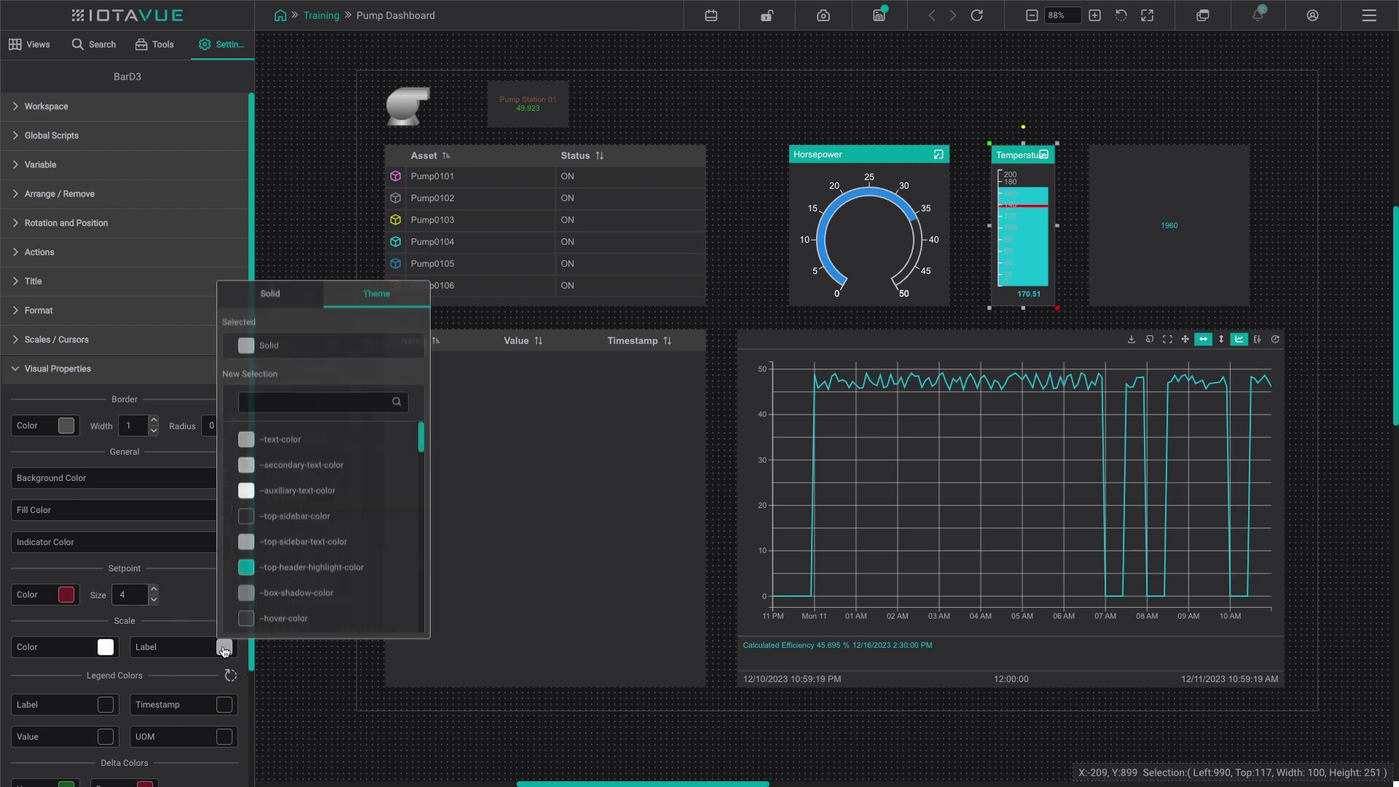
pyautogui.click(269, 490)
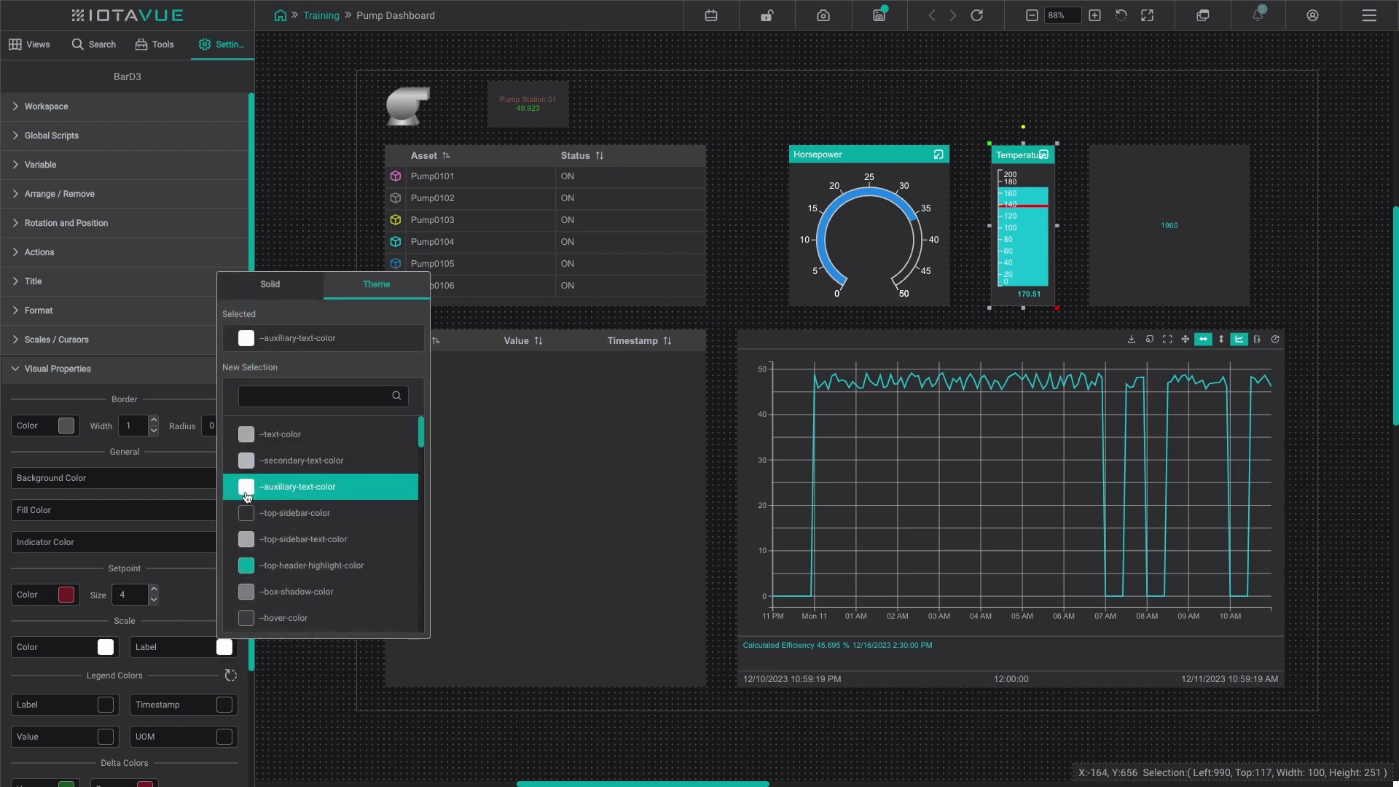
pyautogui.click(95, 405)
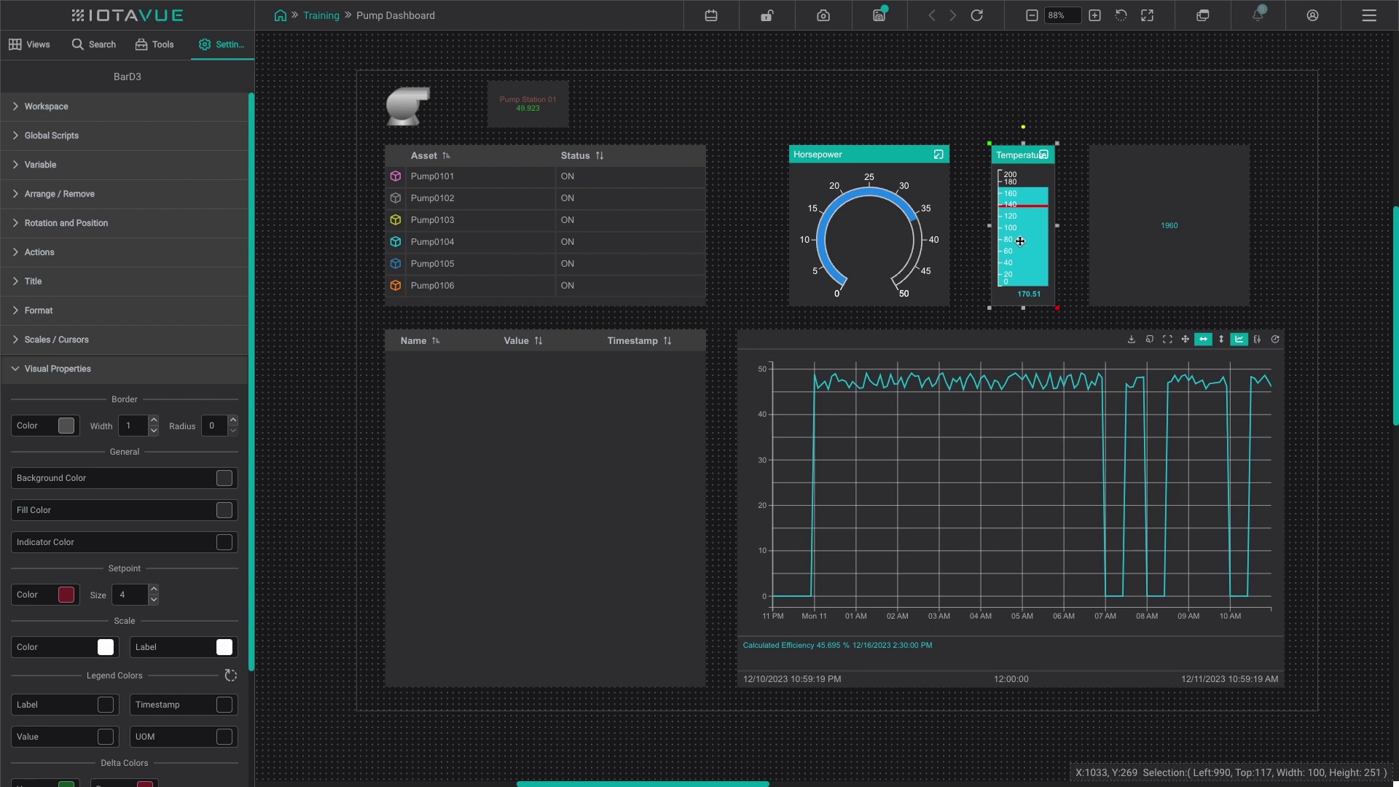
# Nudge the Temperature bar slightly toward the gauge and widen it to about 117 so the full title fits
pyautogui.press('Left')
pyautogui.press('Left')
pyautogui.press('Left')
pyautogui.press('Left')
pyautogui.press('Left')
pyautogui.press('Left')
pyautogui.press('Left')
pyautogui.press('Left')
pyautogui.press('Left')
pyautogui.press('Left')
pyautogui.press('Left')
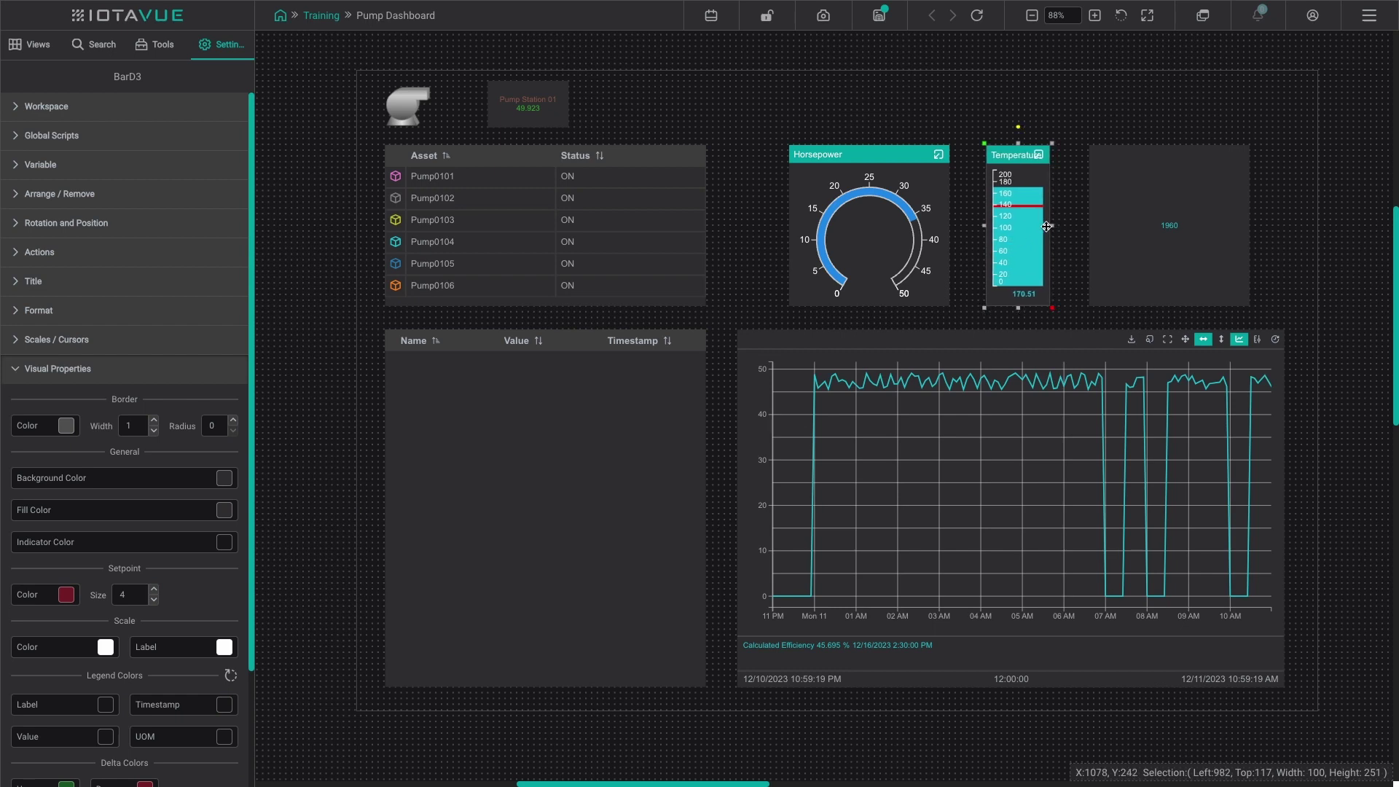
pyautogui.moveTo(1050, 226); pyautogui.dragTo(1061, 225)
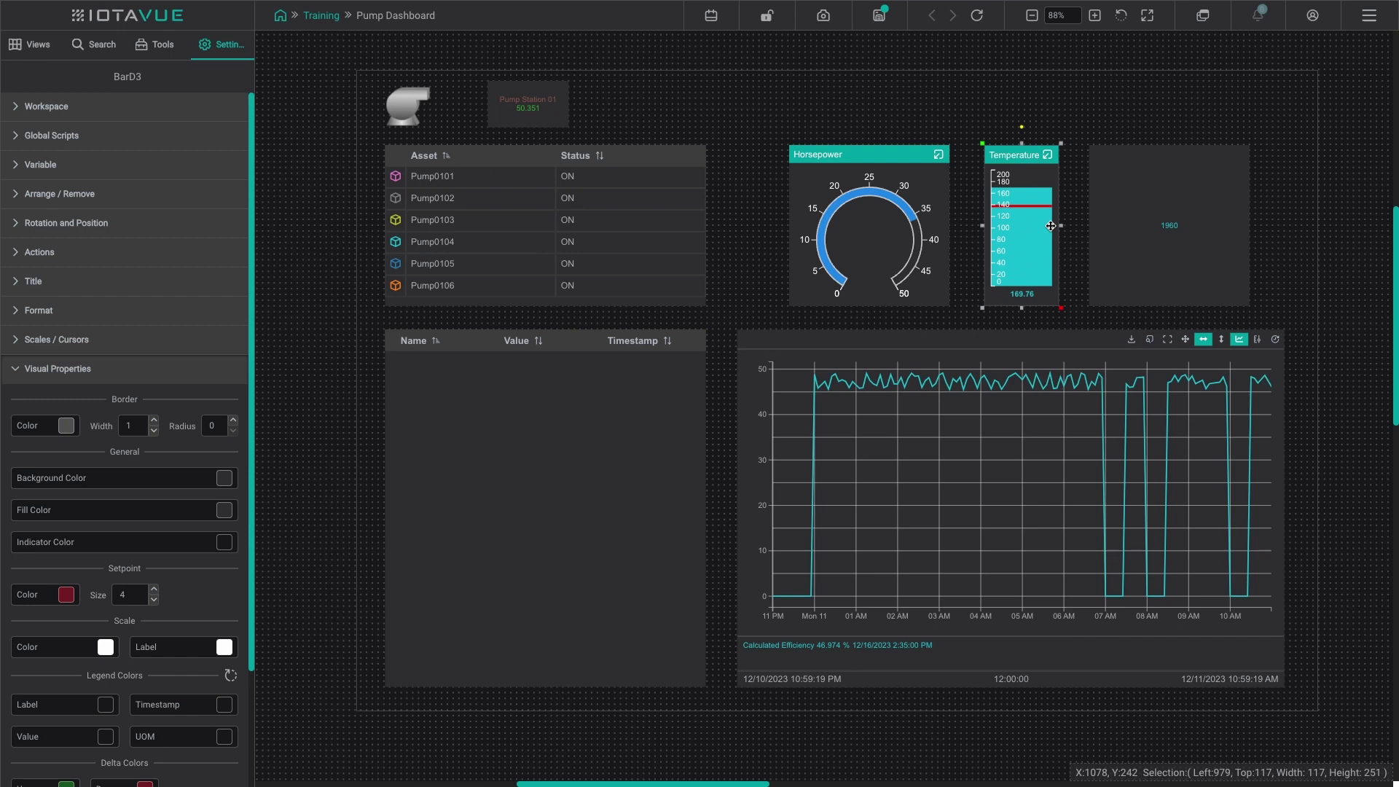
# Add the Label field directly above Value in the legend layout of the value component showing 1960
pyautogui.click(1148, 260)
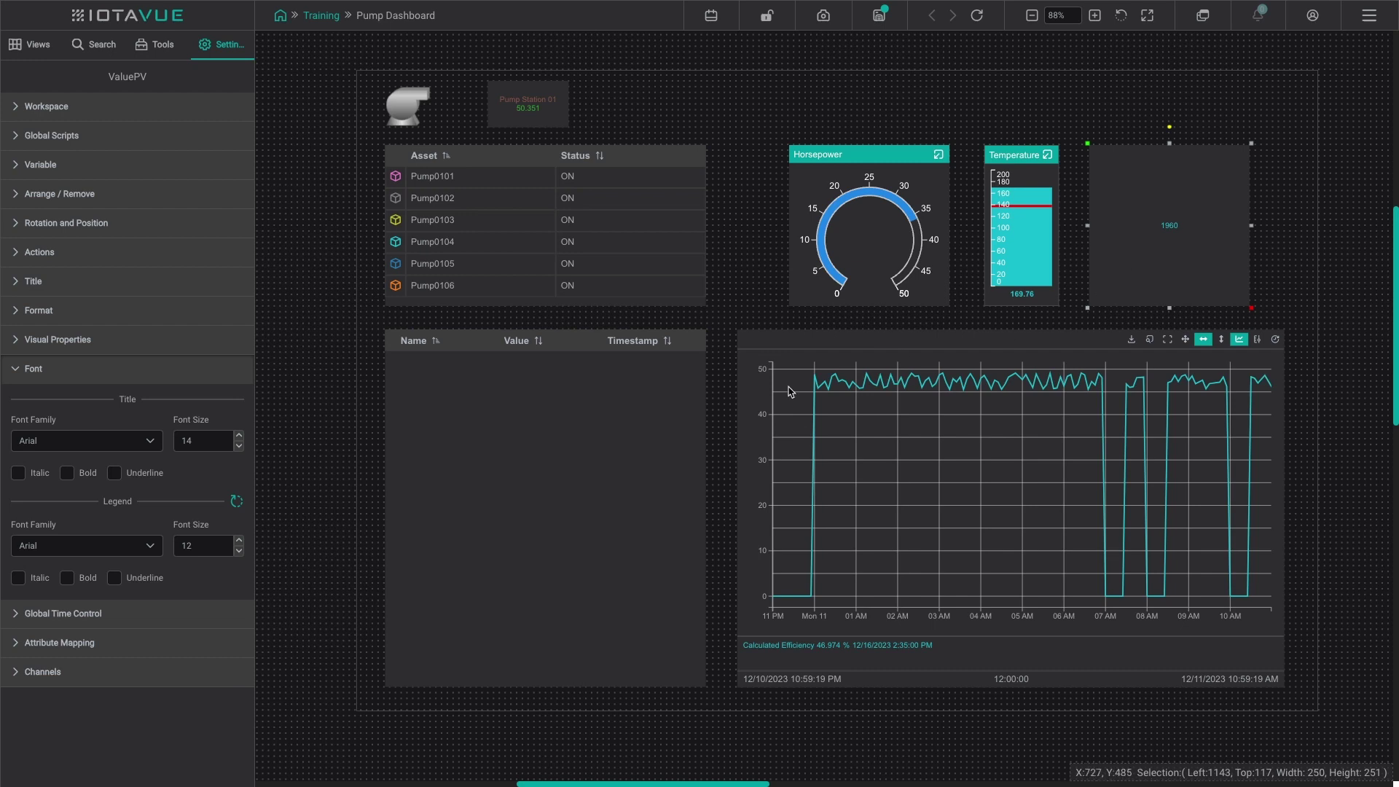
pyautogui.click(33, 368)
pyautogui.click(21, 321)
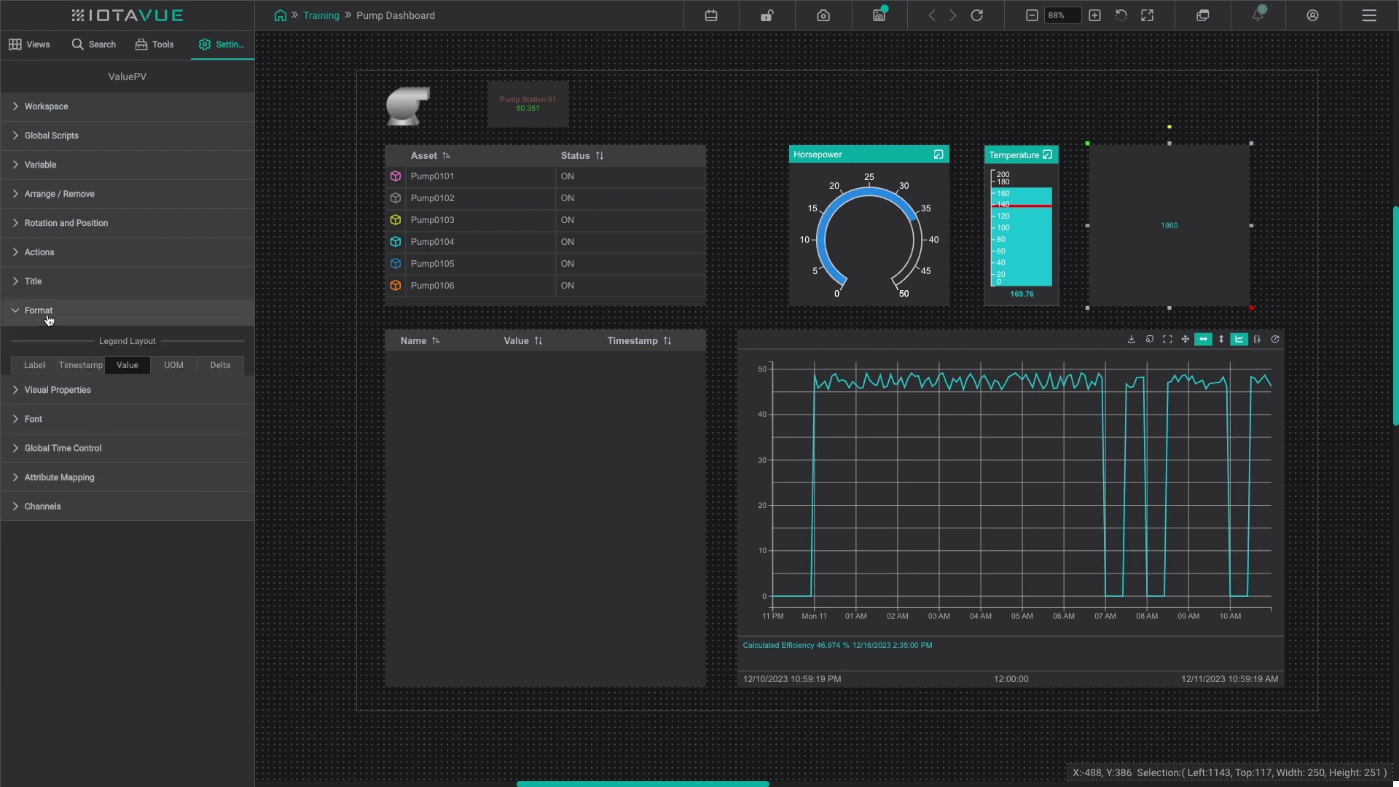
pyautogui.moveTo(28, 366); pyautogui.dragTo(130, 406)
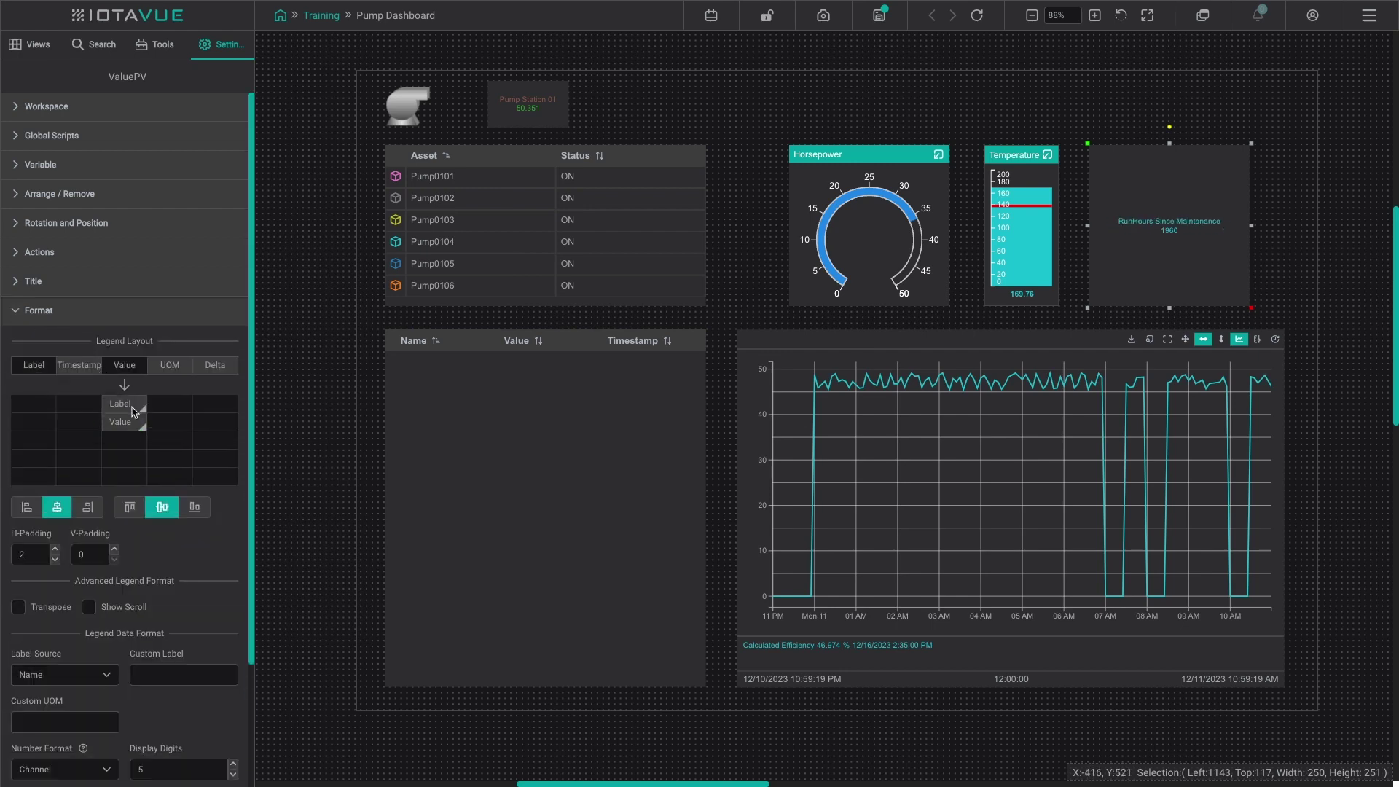
# Set the vertical padding of the RunHours Since Maintenance legend to 8
pyautogui.click(115, 549)
pyautogui.click(114, 550)
pyautogui.click(114, 549)
pyautogui.click(114, 550)
pyautogui.click(115, 550)
pyautogui.click(115, 549)
pyautogui.click(115, 549)
pyautogui.click(114, 550)
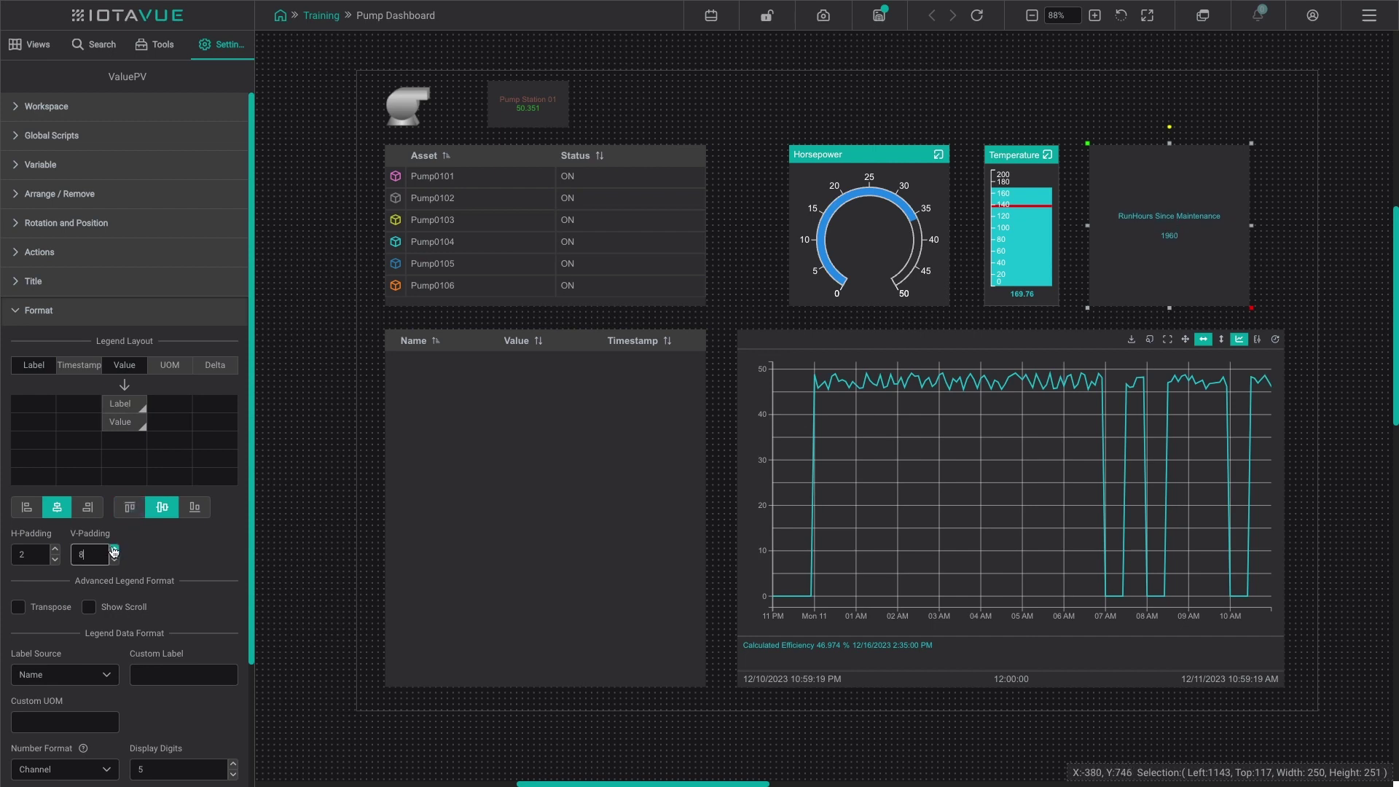
pyautogui.click(19, 315)
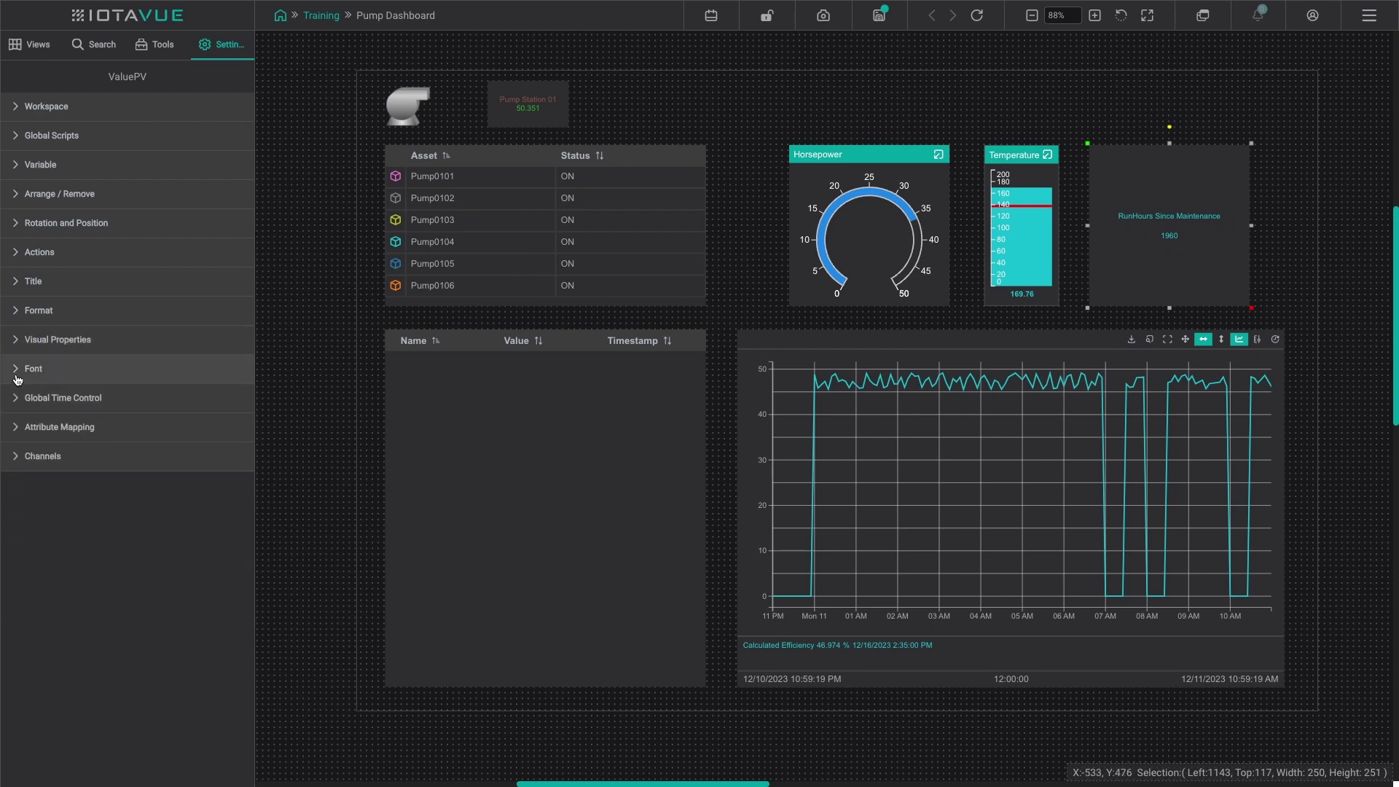
# Set the RunHours component's legend font size to 14 and switch its legend fonts to separate settings per property
pyautogui.click(16, 371)
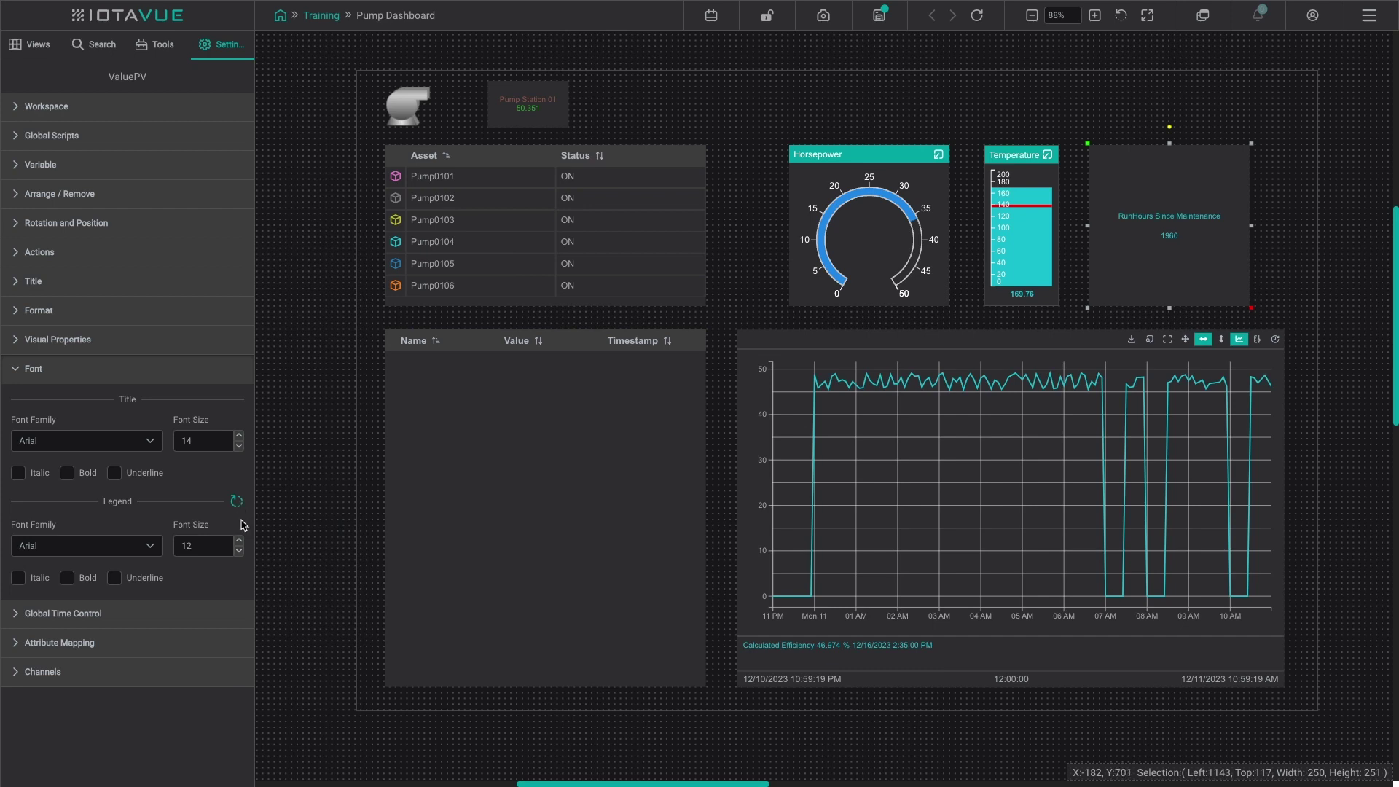
pyautogui.doubleClick(238, 540)
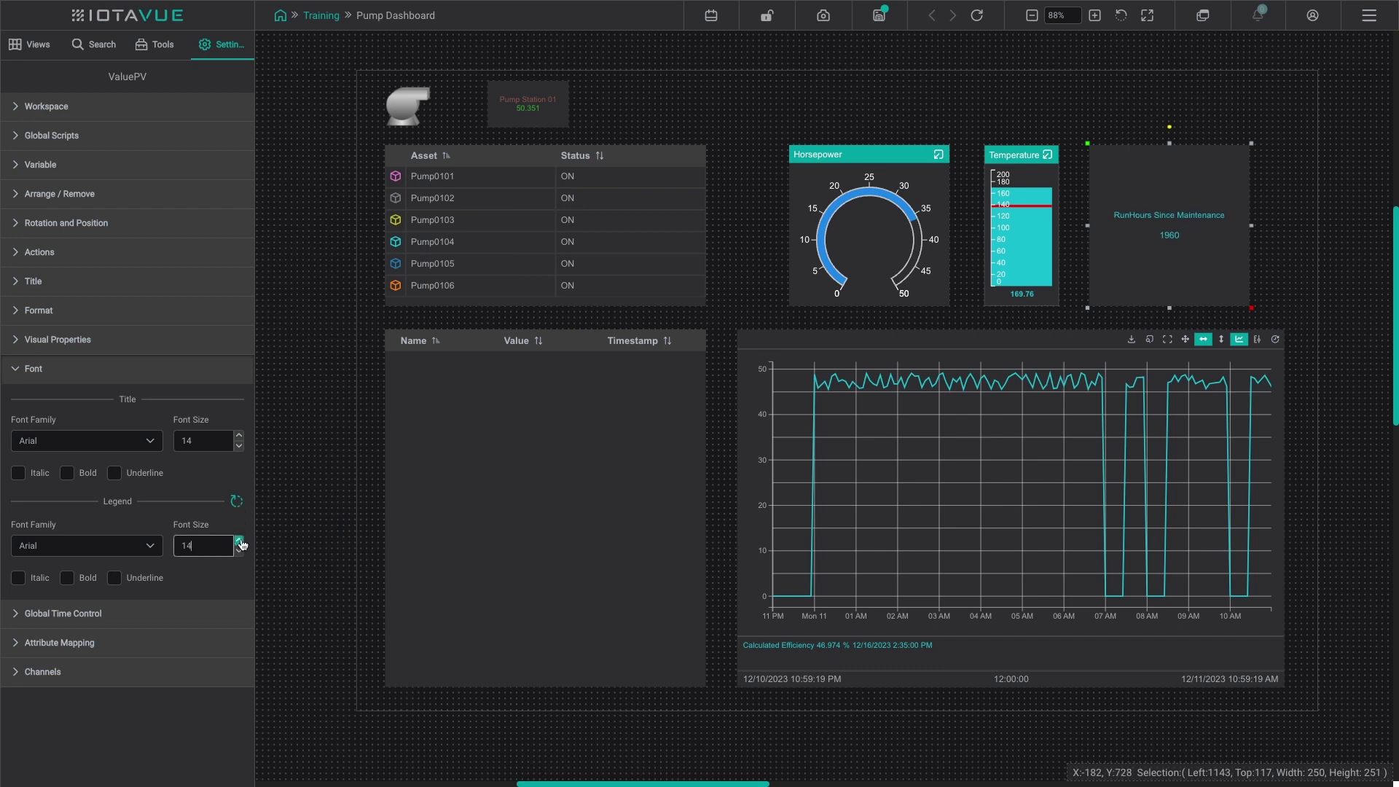
pyautogui.click(237, 502)
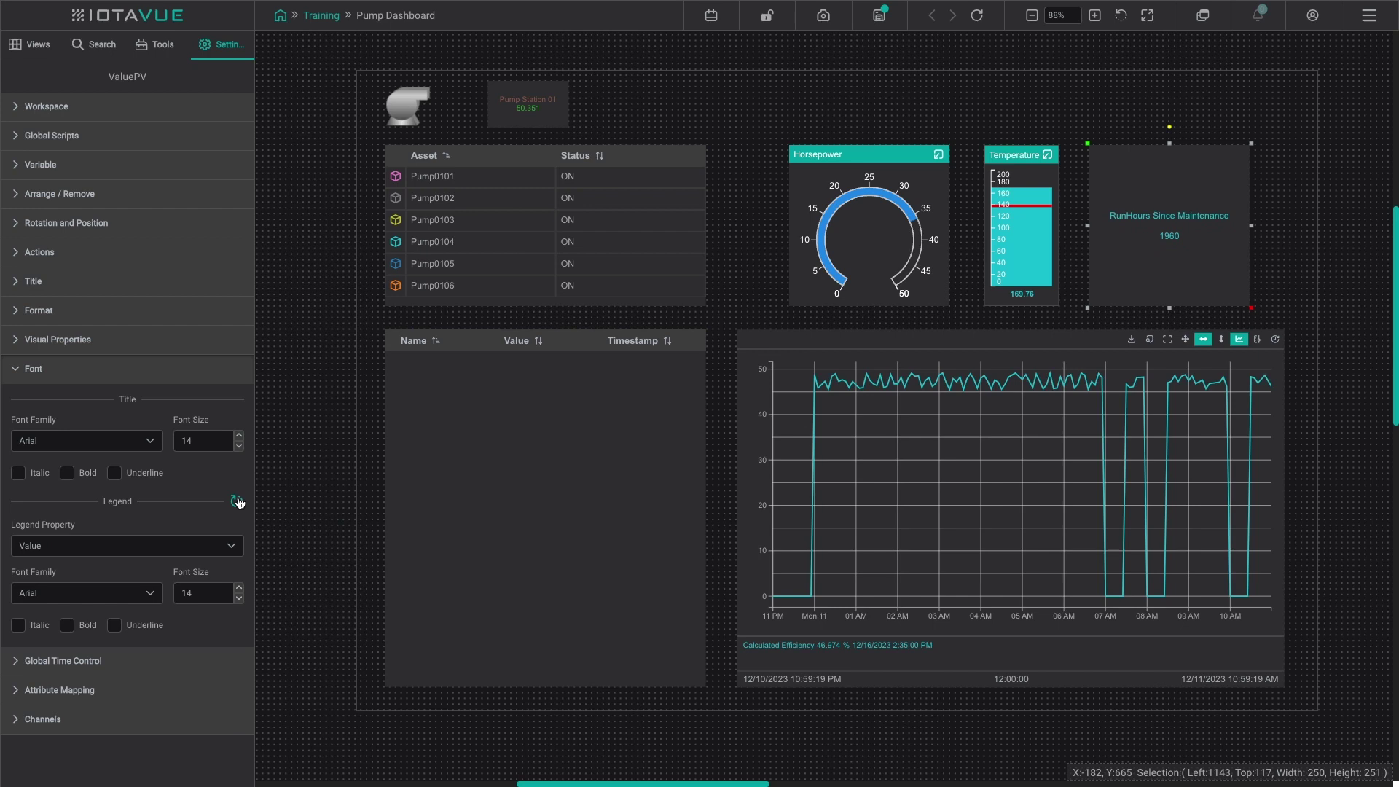
# Set the Value property of the RunHours legend to font size 29 and bold
pyautogui.click(232, 547)
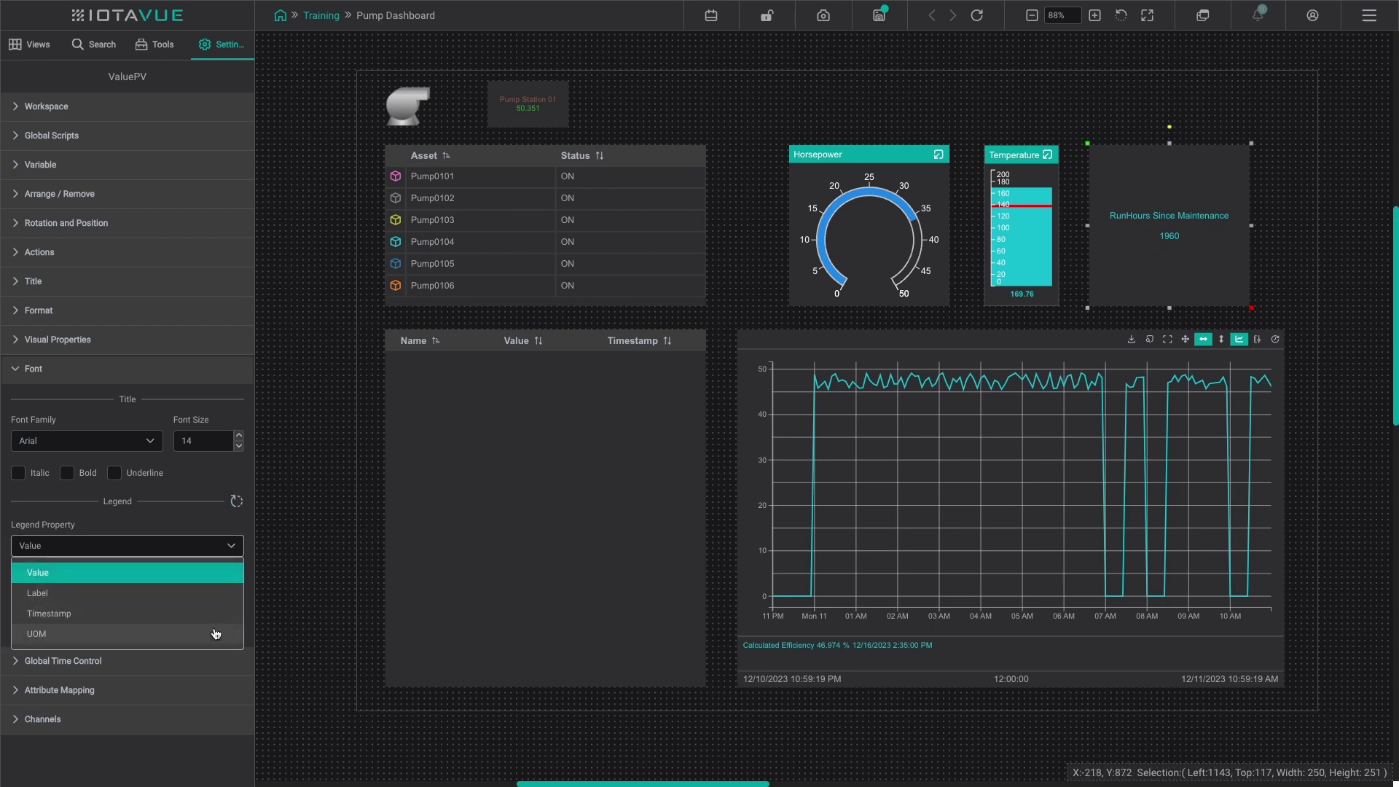
pyautogui.click(204, 578)
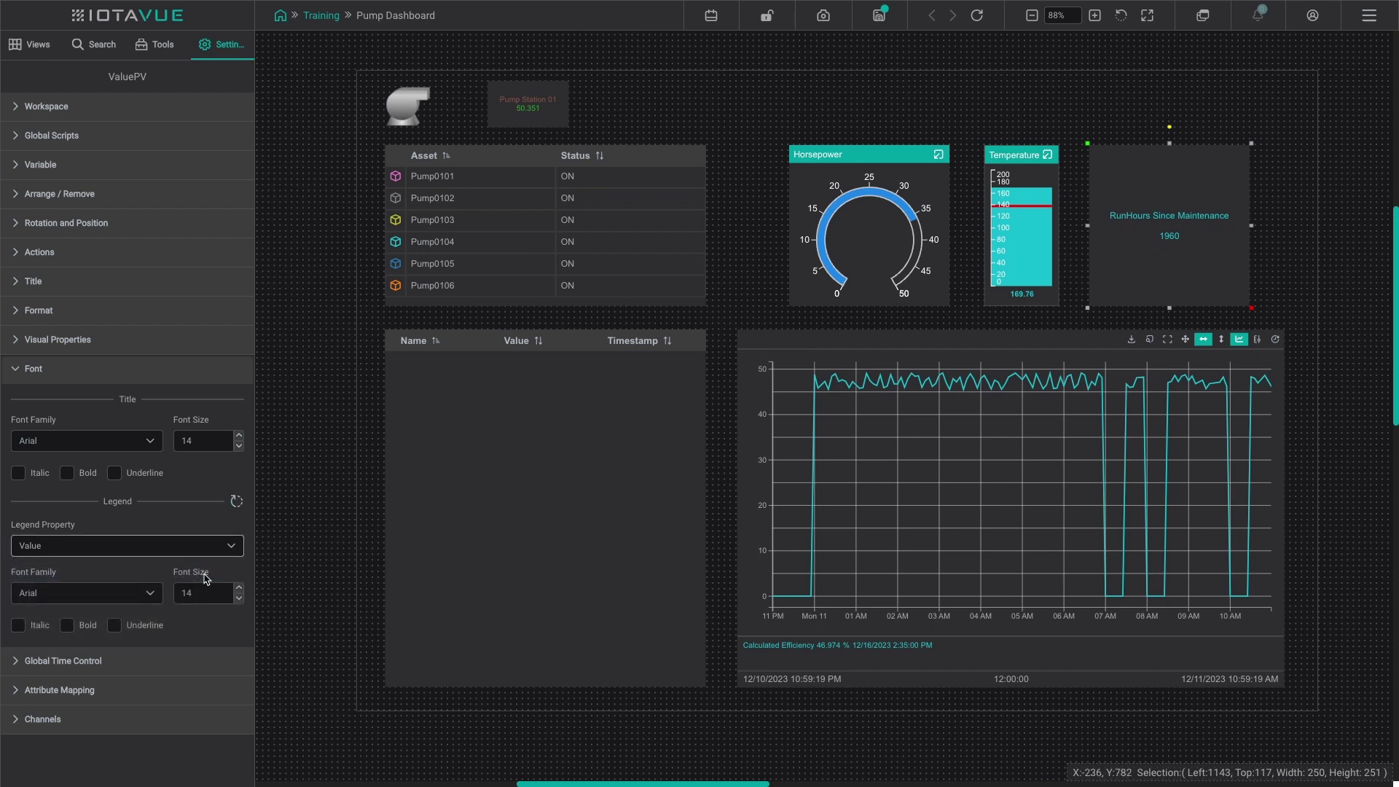
pyautogui.click(239, 587)
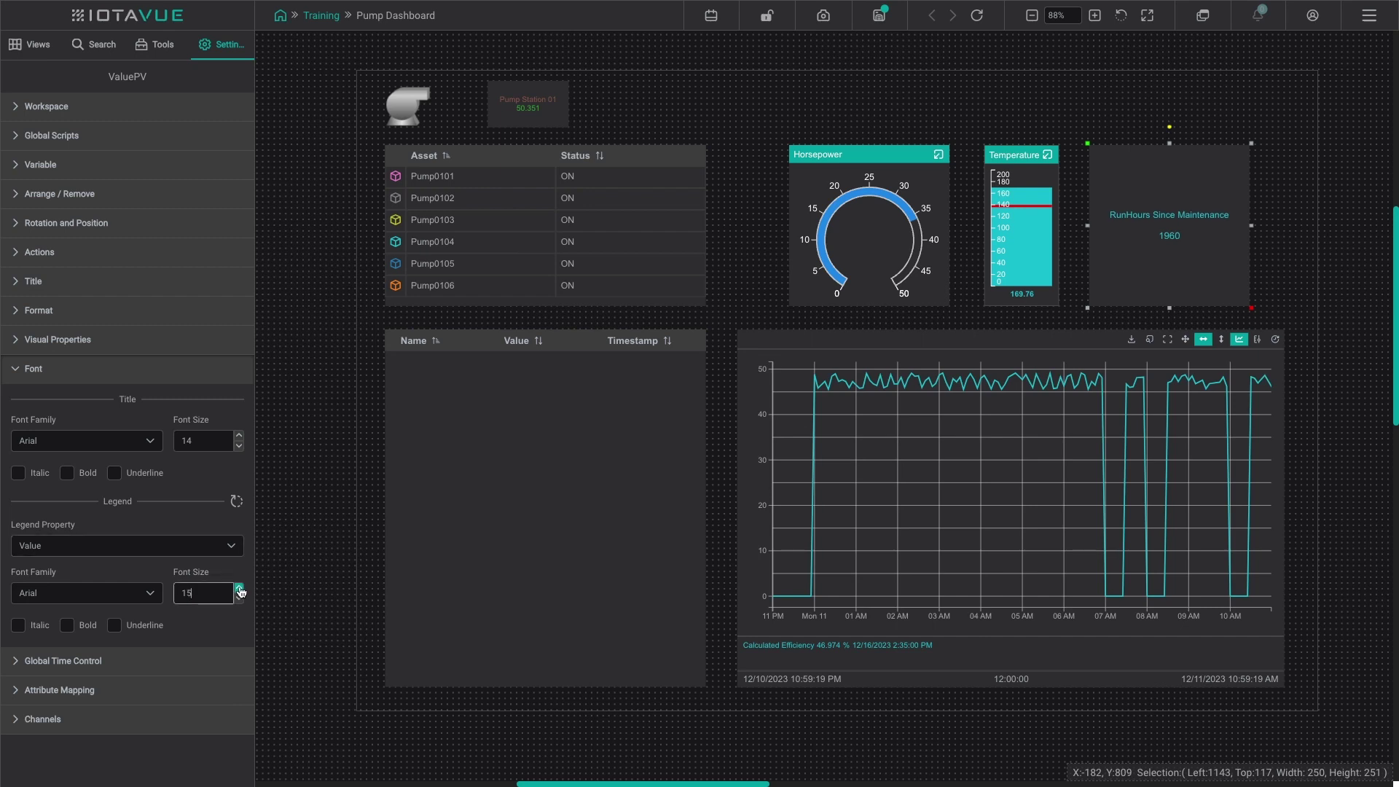
pyautogui.click(239, 588)
pyautogui.click(239, 588)
pyautogui.click(239, 588)
pyautogui.click(239, 588)
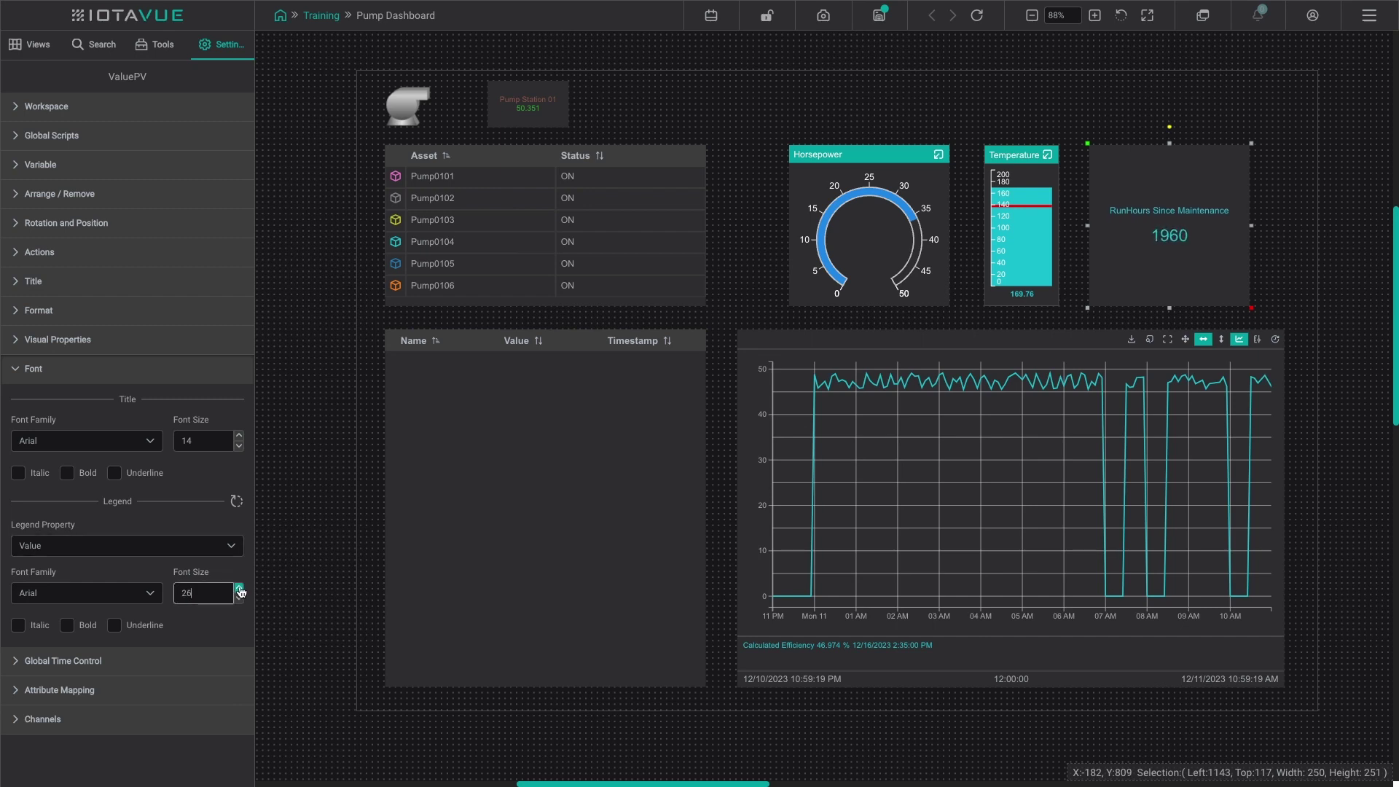
pyautogui.click(239, 587)
pyautogui.click(239, 587)
pyautogui.click(239, 588)
pyautogui.click(68, 625)
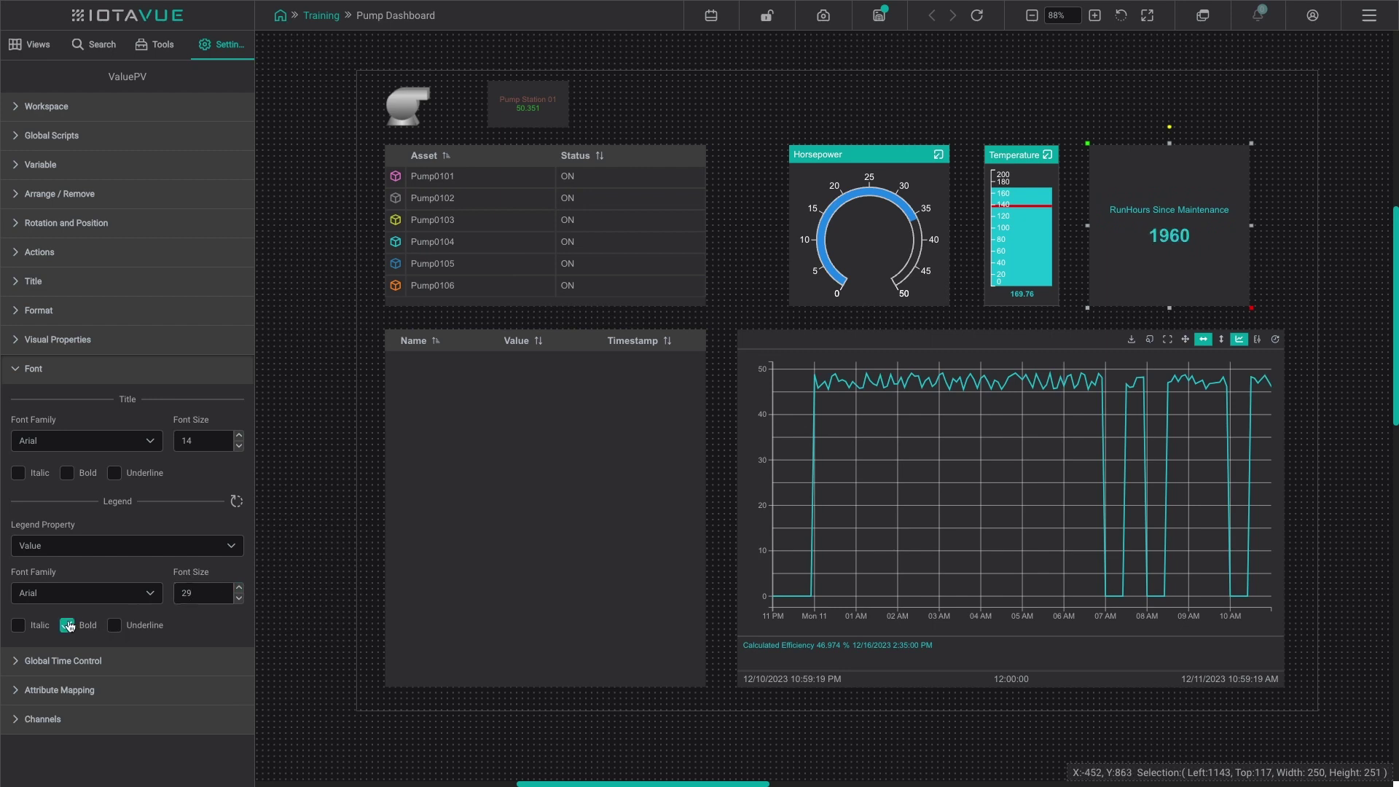
pyautogui.click(41, 377)
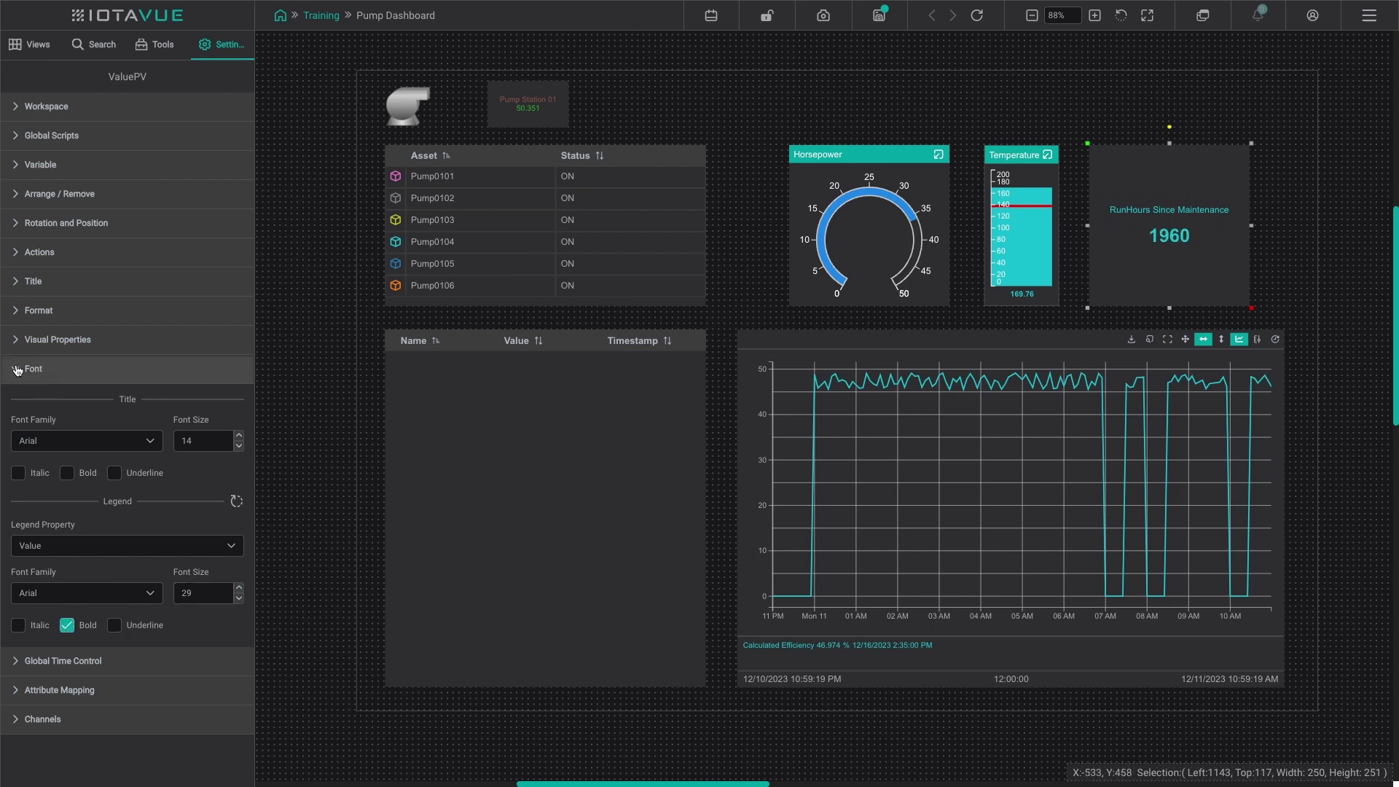
# Examine the pump asset table's component-specific settings, its summary choices and its format options
pyautogui.click(497, 157)
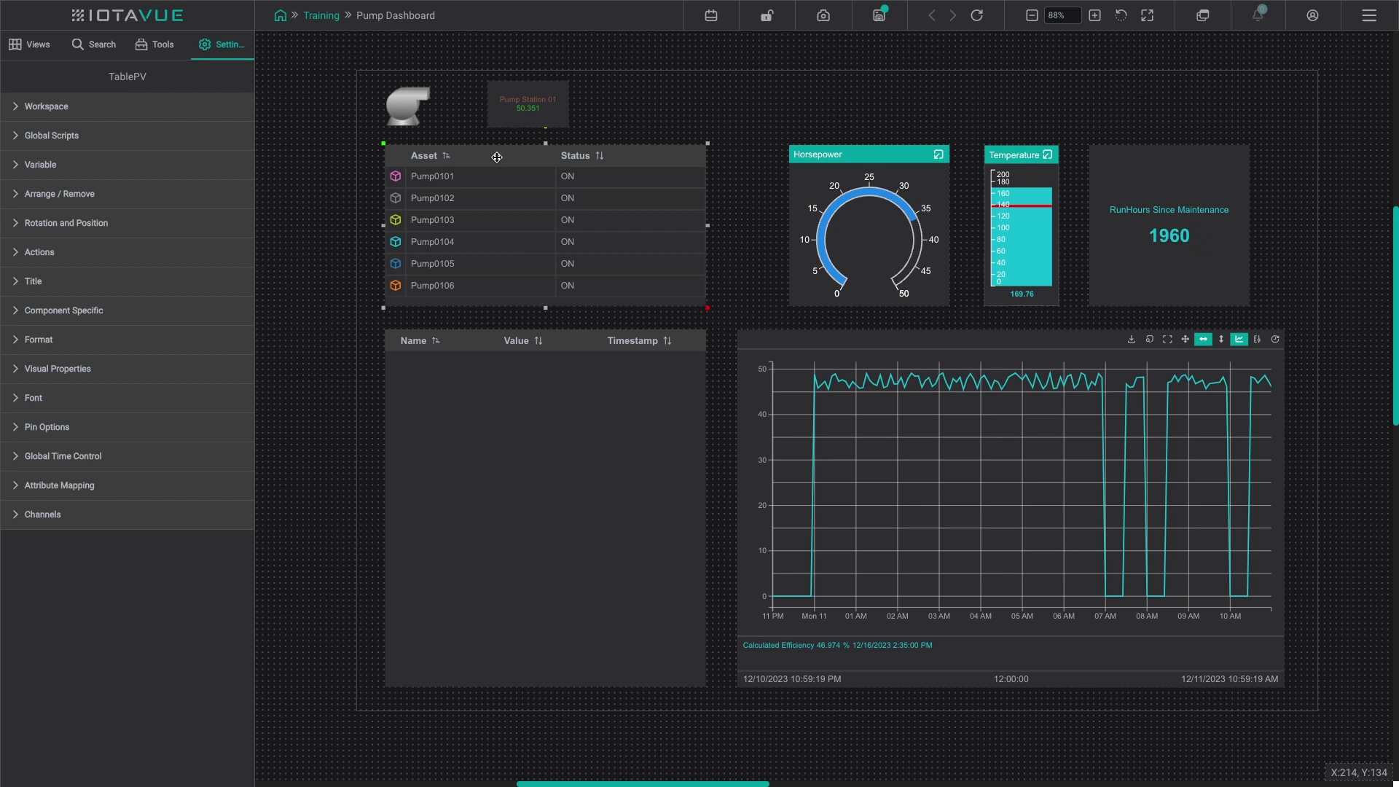
pyautogui.click(19, 314)
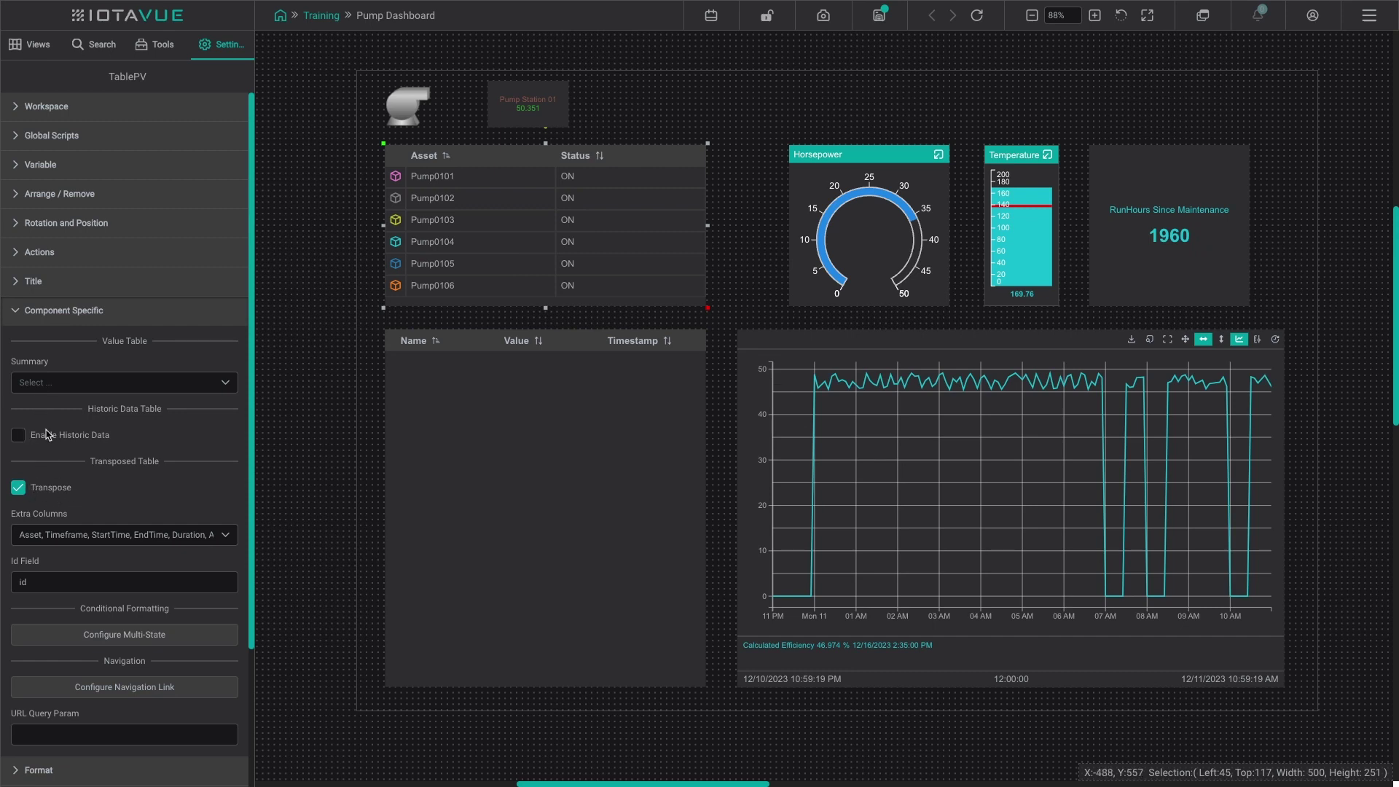
pyautogui.click(226, 386)
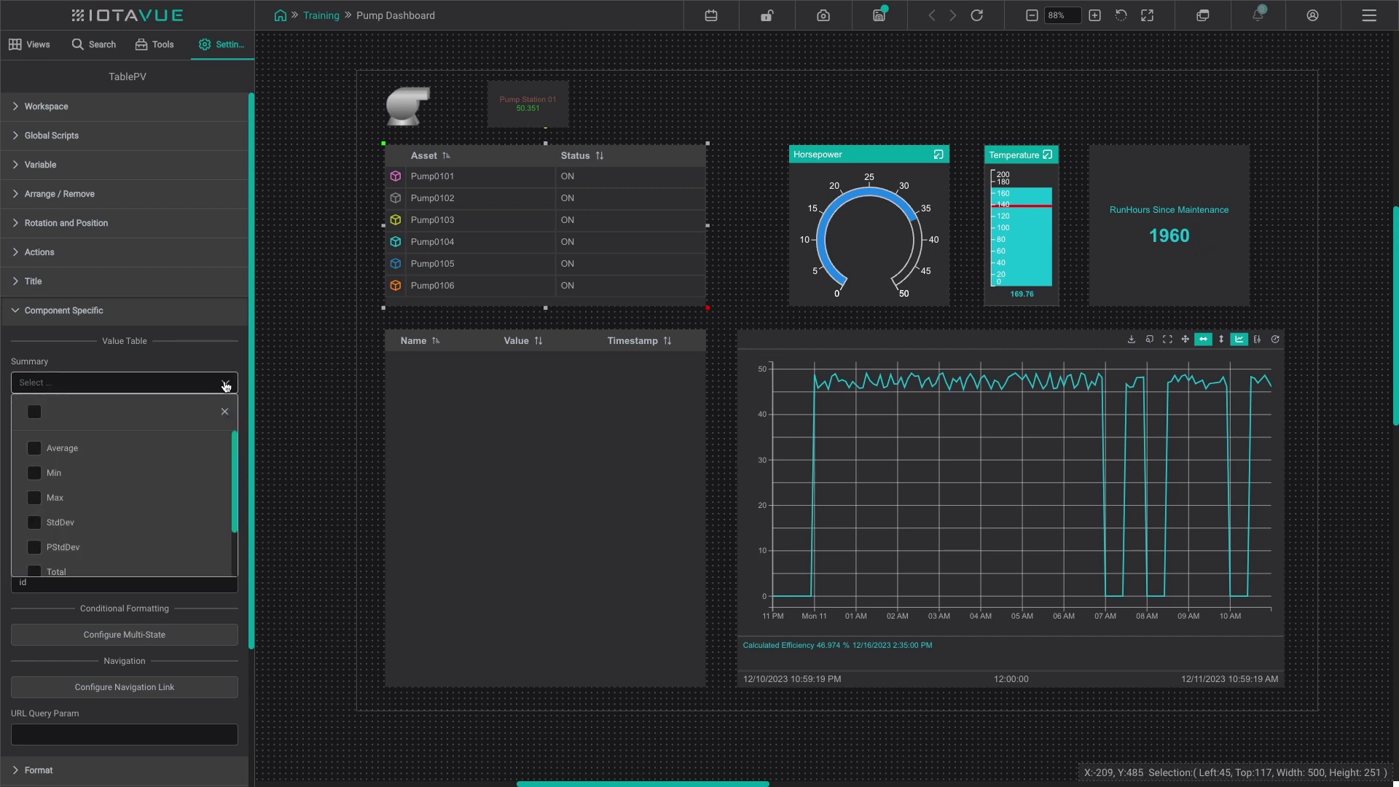
pyautogui.click(19, 314)
pyautogui.click(19, 339)
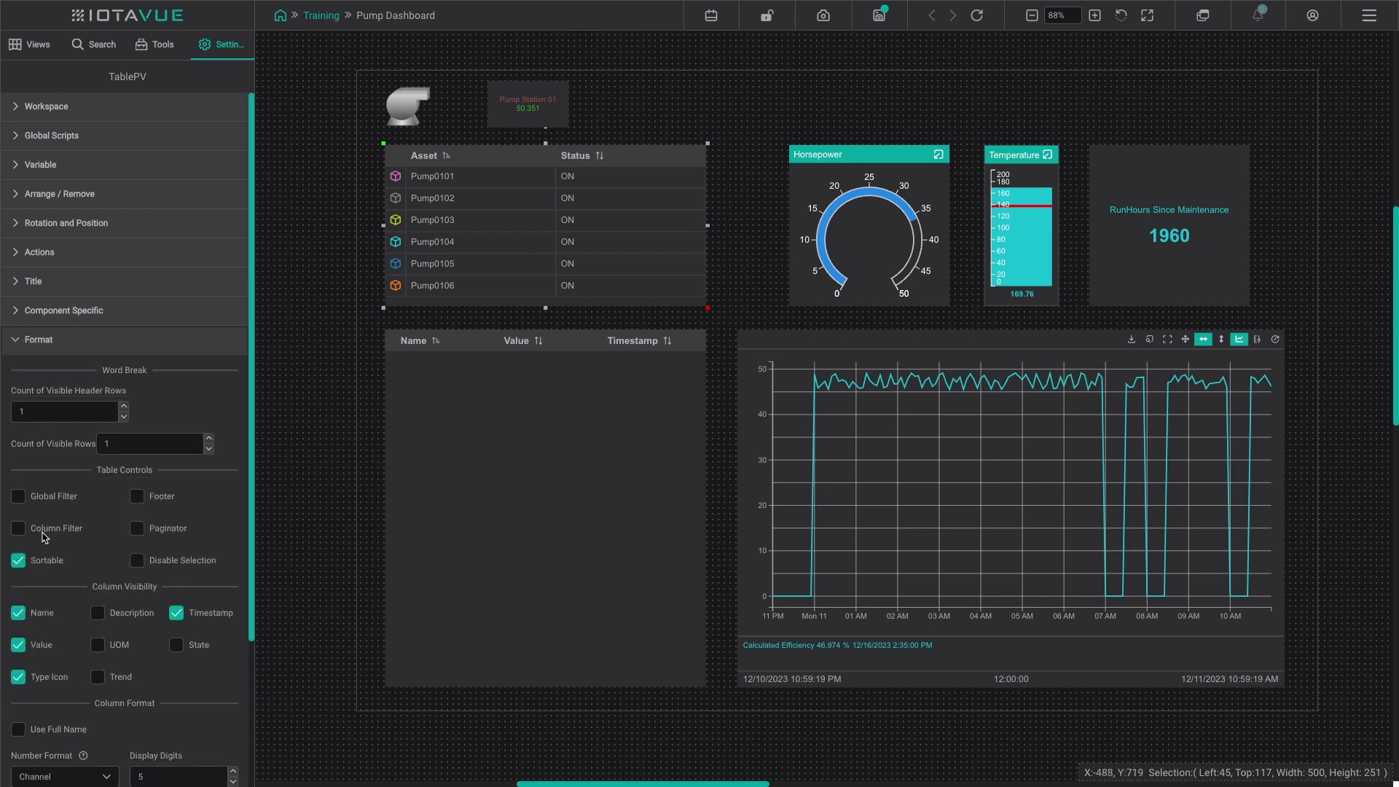
pyautogui.click(13, 347)
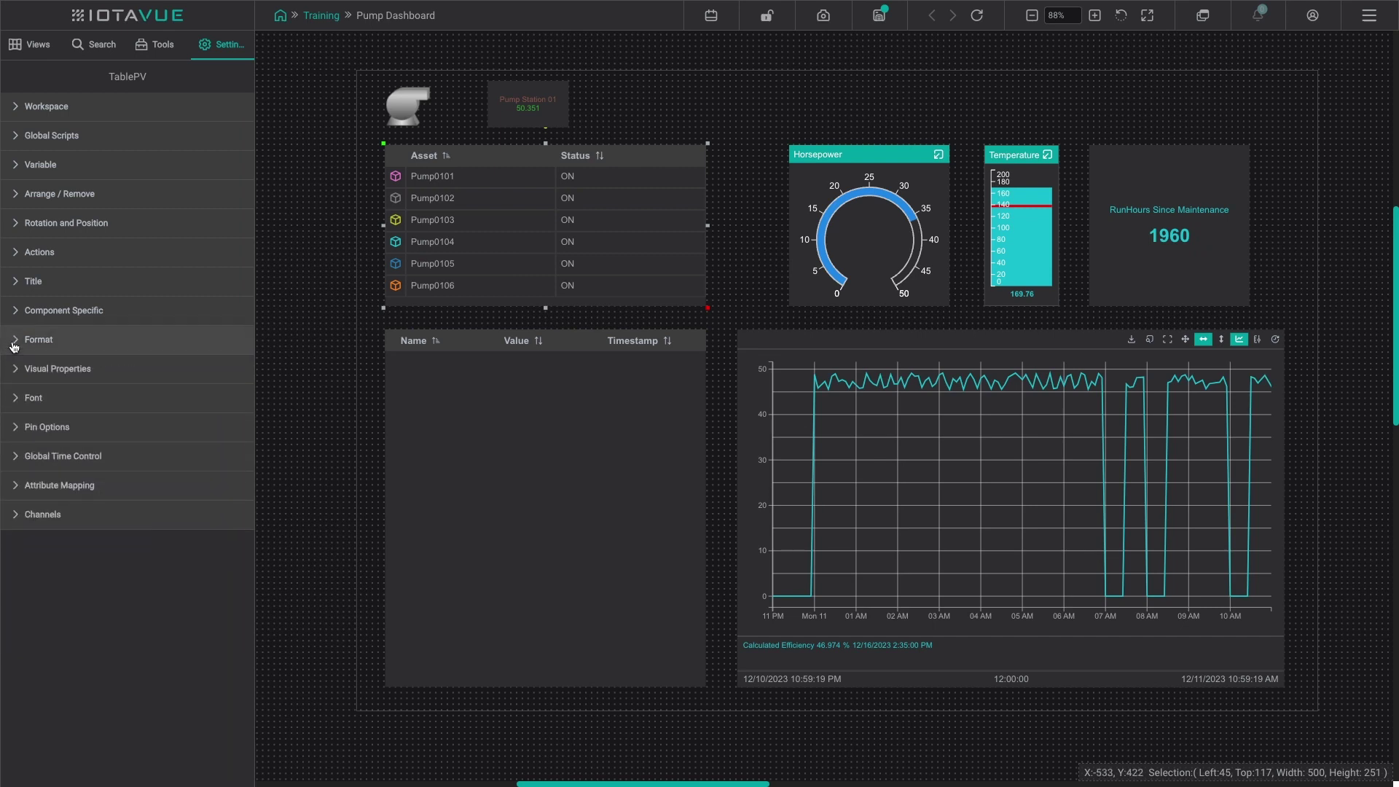